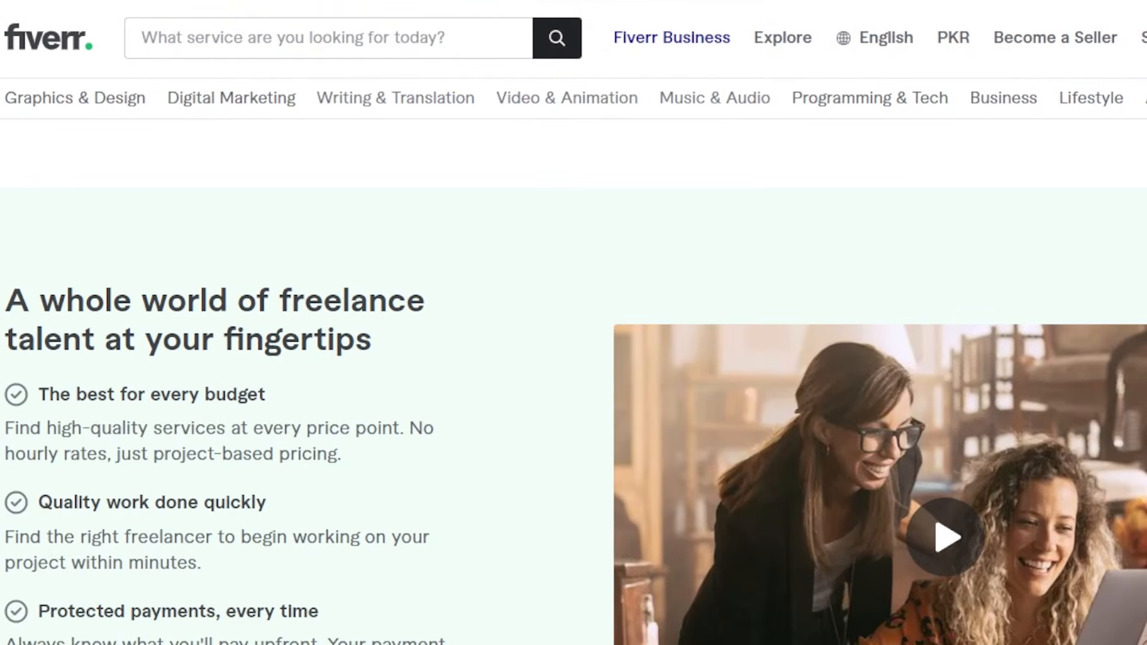
Step: Look over the Fiverr home page sections and the service listings under the main categories, including Writing & Translation and AI Services
scroll(573, 358, down, 10)
scroll(574, 358, down, 12)
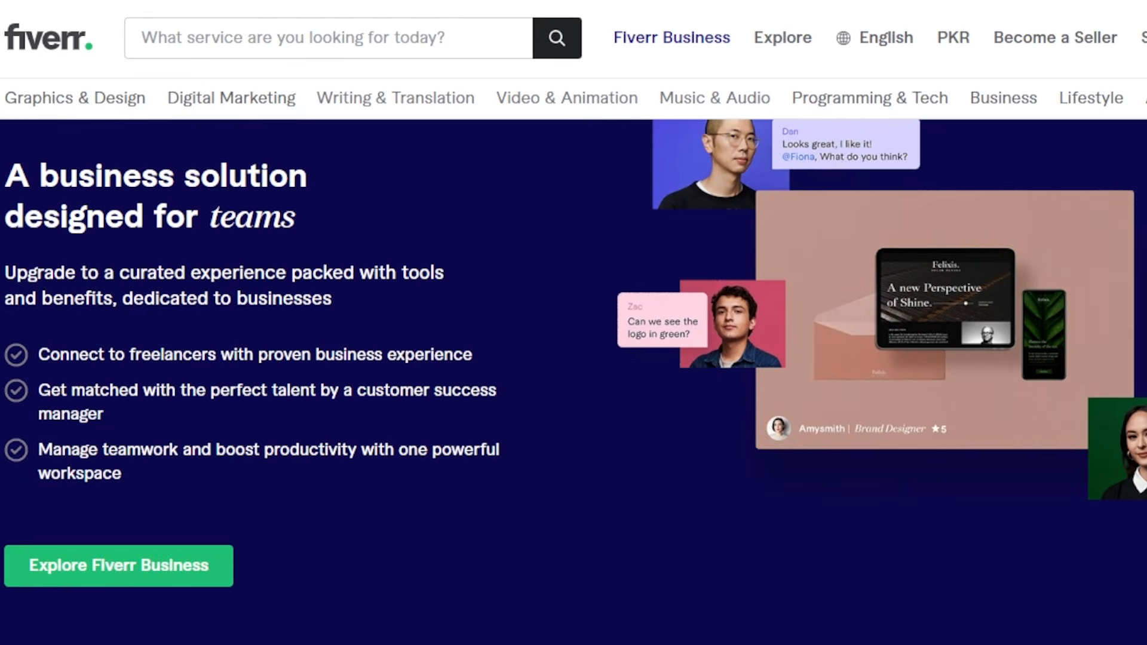
scroll(573, 382, up, 12)
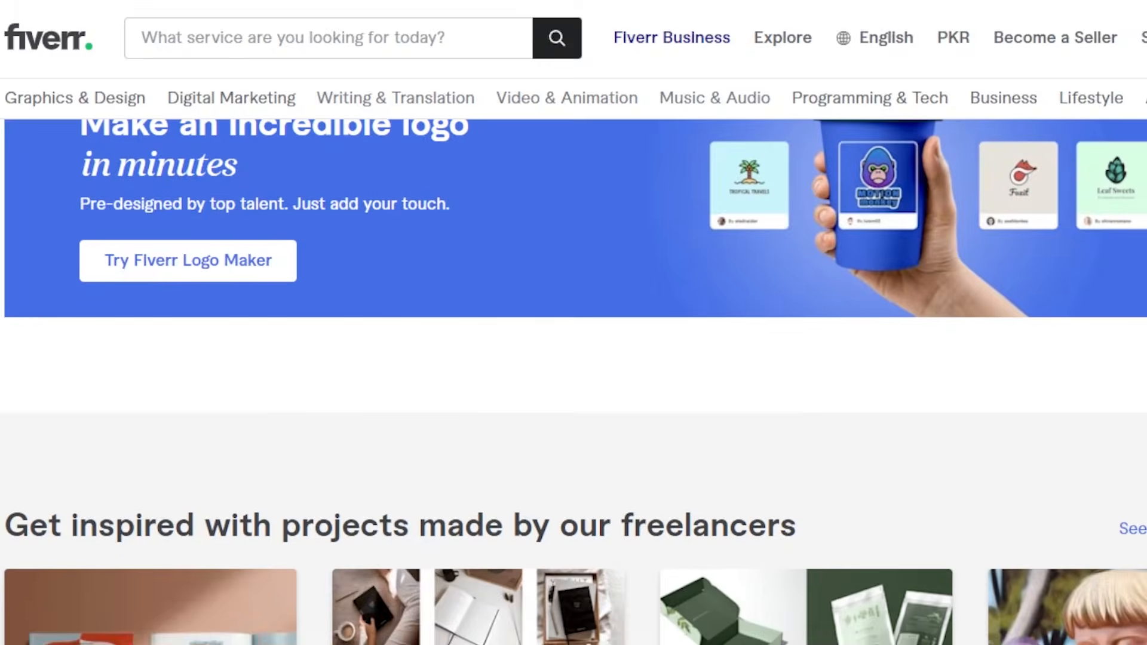
scroll(574, 359, up, 10)
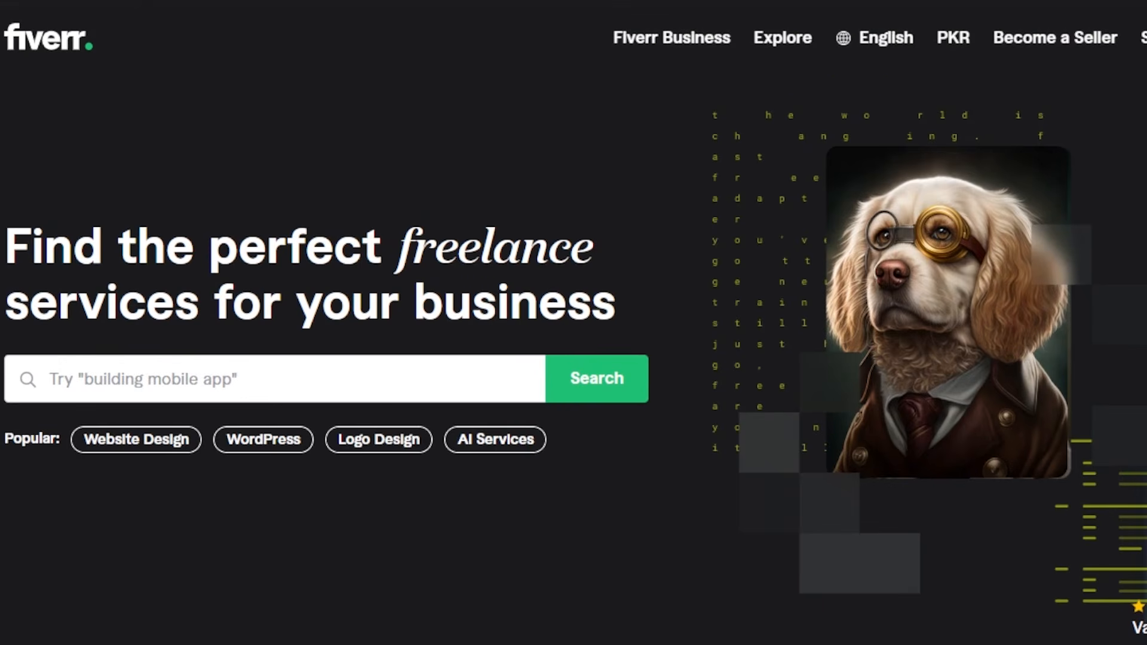
scroll(235, 184, down, 8)
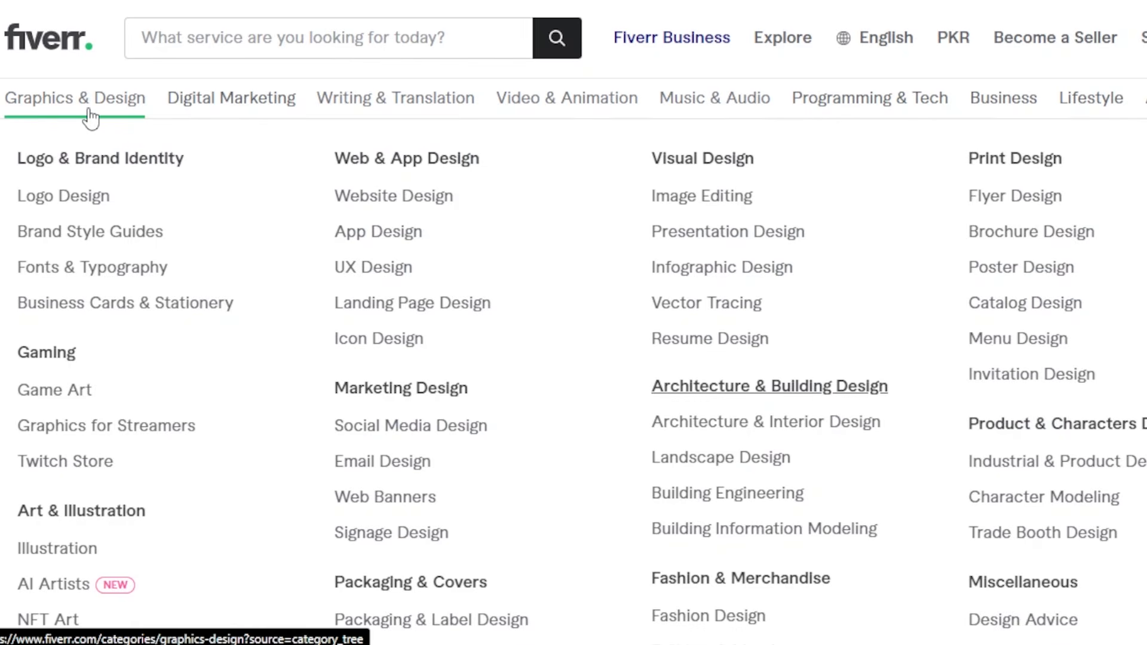
mouse_move(404, 112)
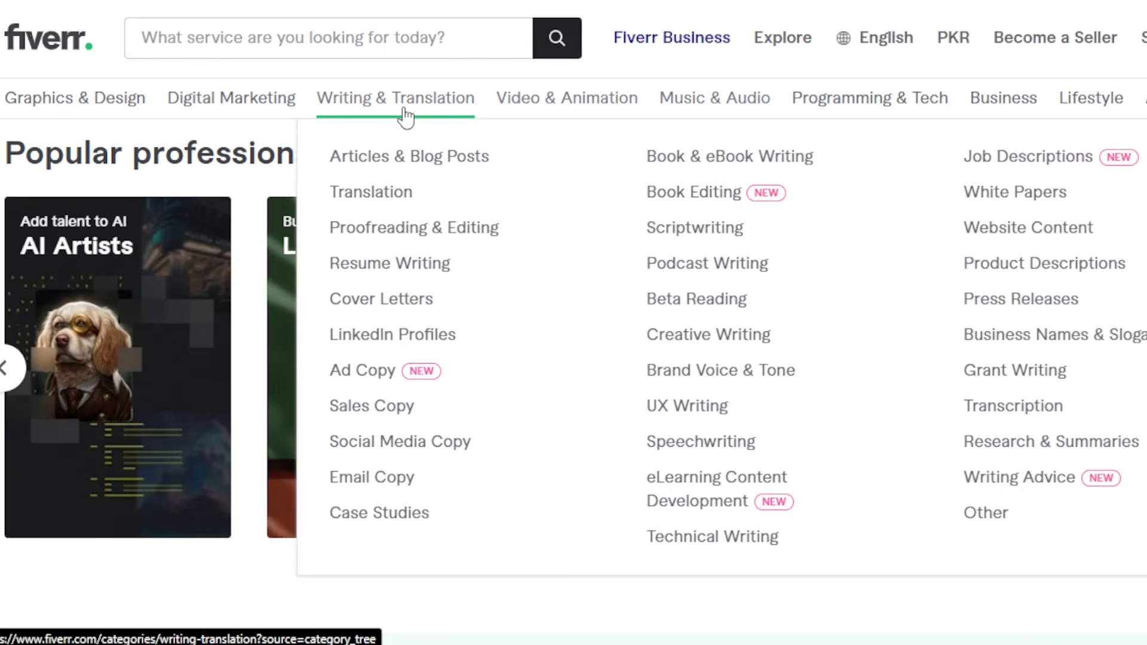
mouse_move(737, 98)
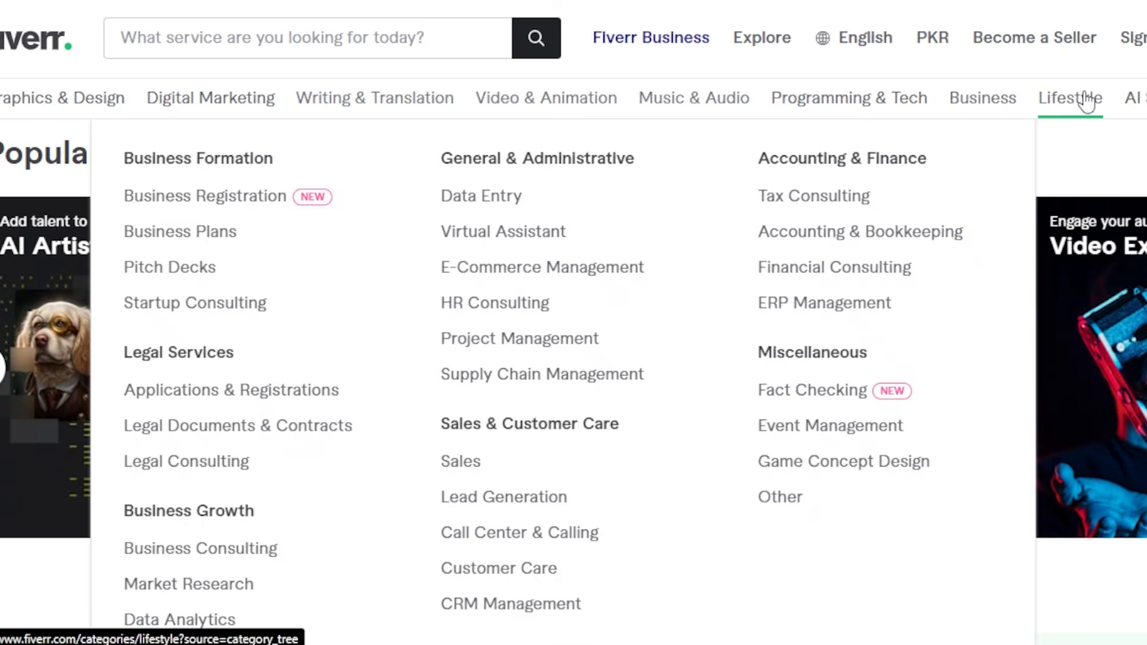
mouse_move(1135, 97)
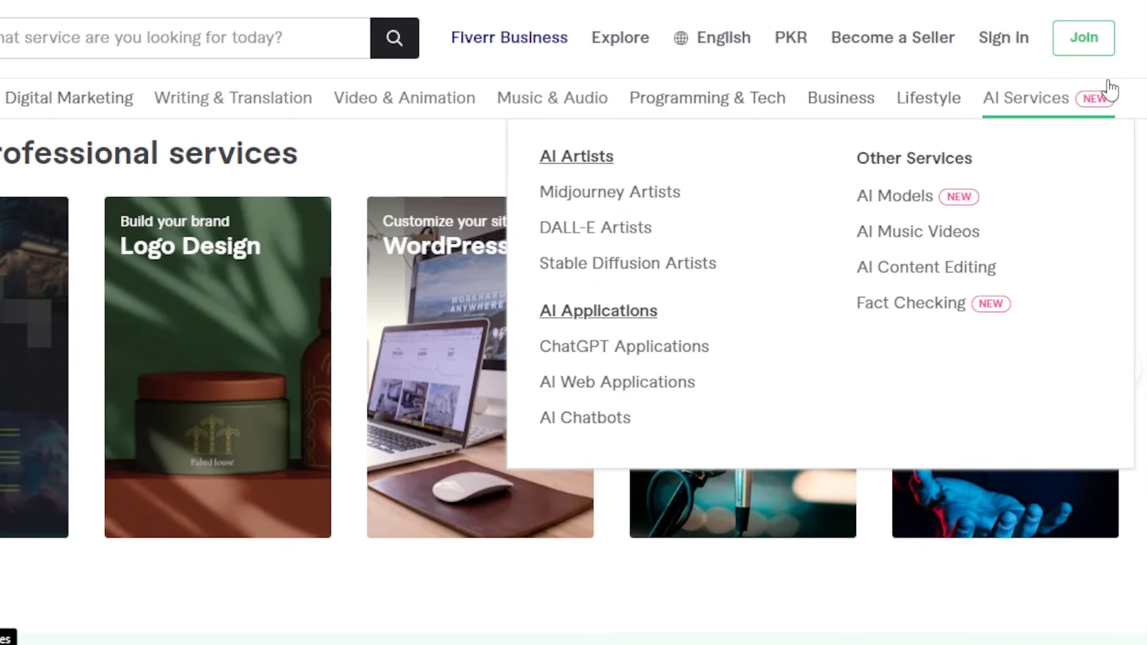
scroll(574, 358, down, 5)
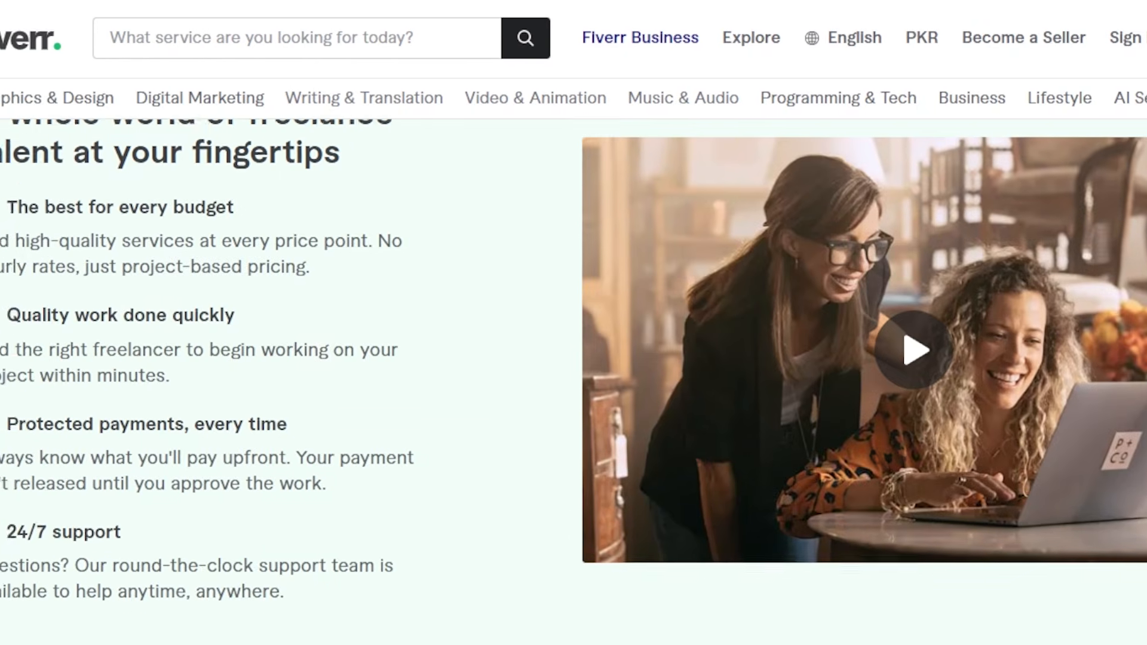
scroll(574, 359, down, 10)
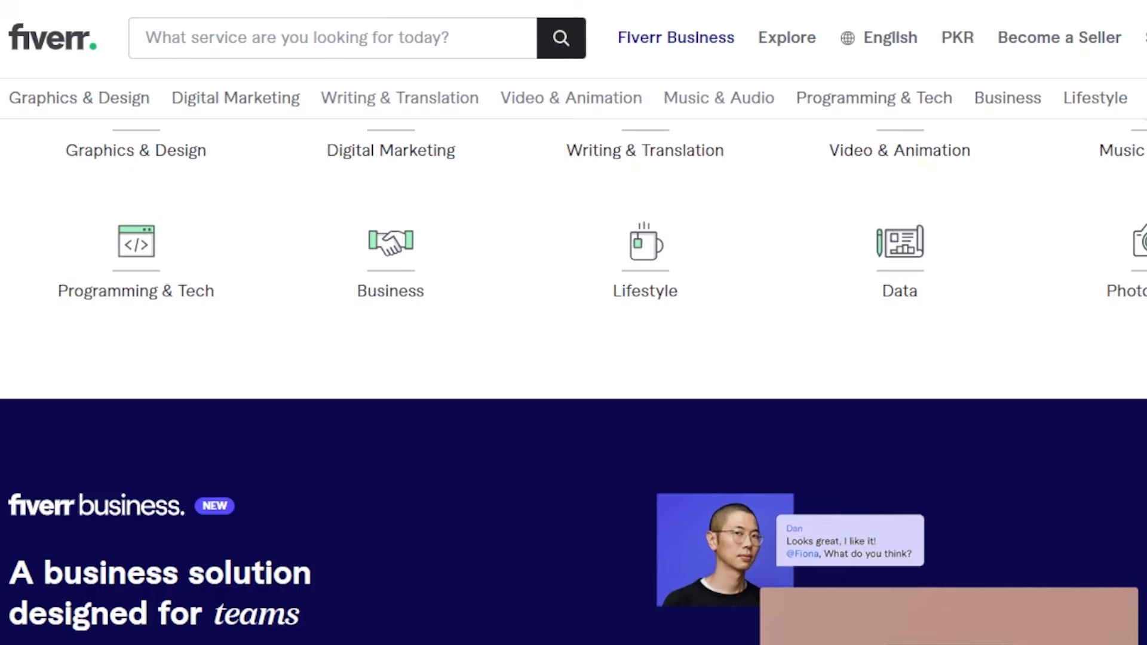
scroll(573, 358, down, 3)
scroll(573, 359, up, 15)
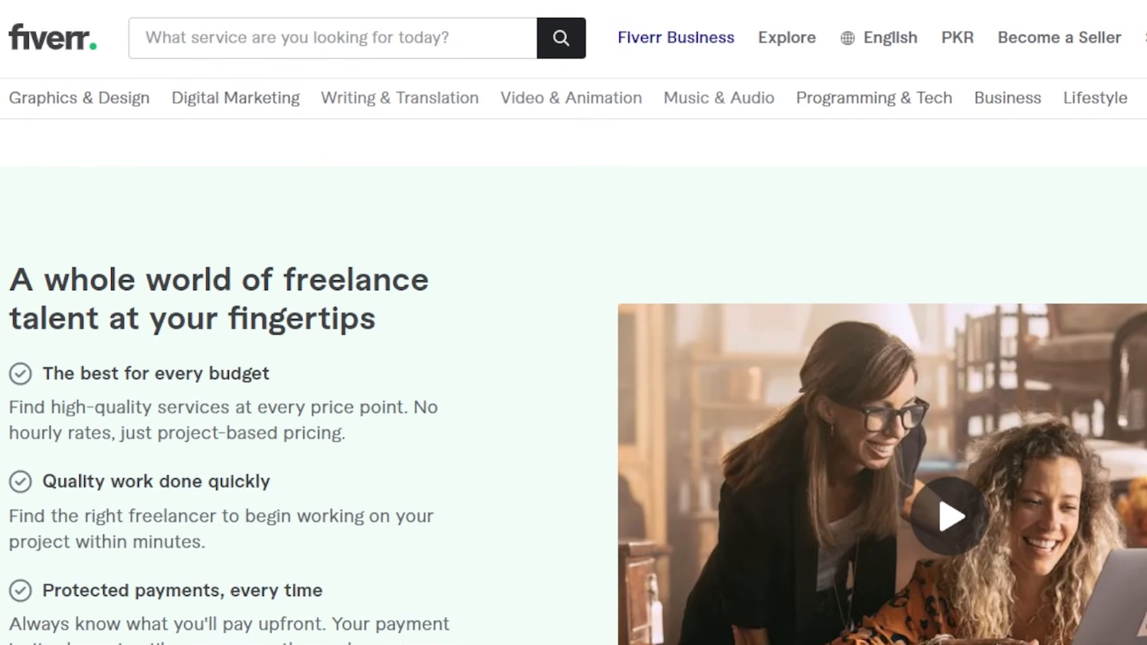
scroll(848, 9, up, 10)
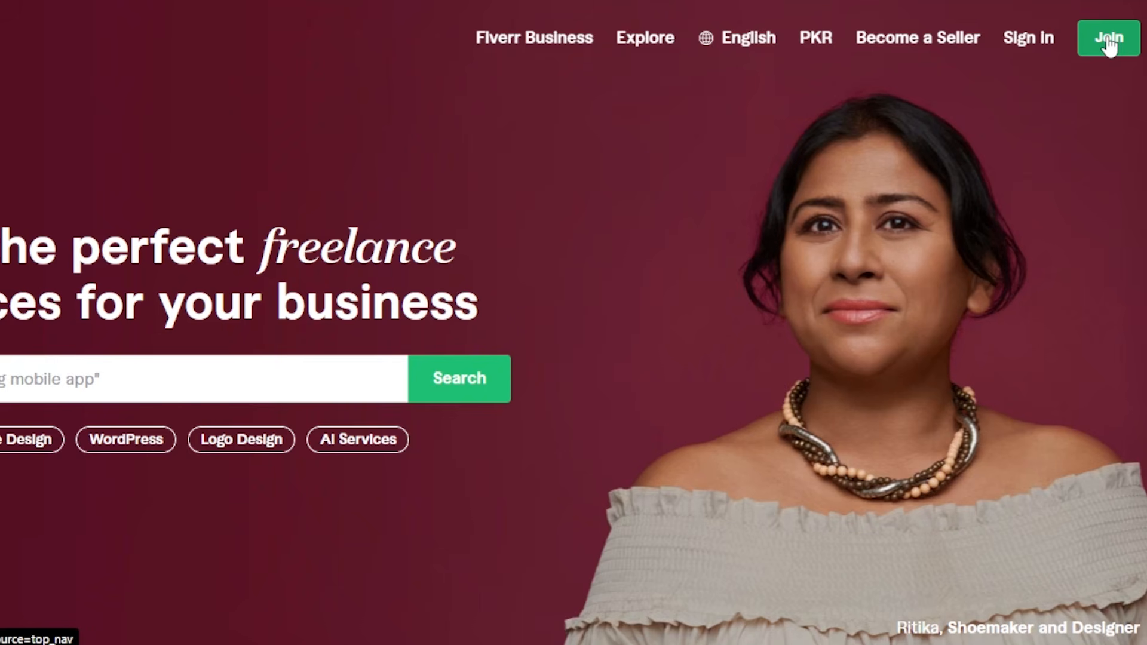
Step: Join the site and switch the account to selling mode, dismissing the questionnaire about buying services for work
click(1109, 39)
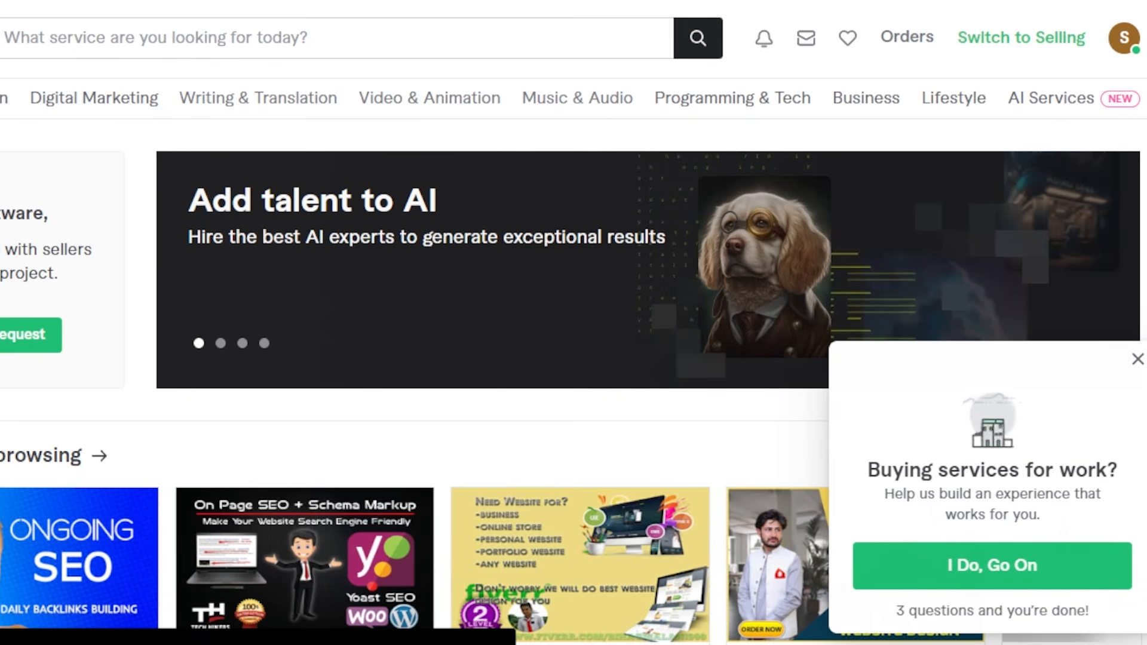
click(1137, 359)
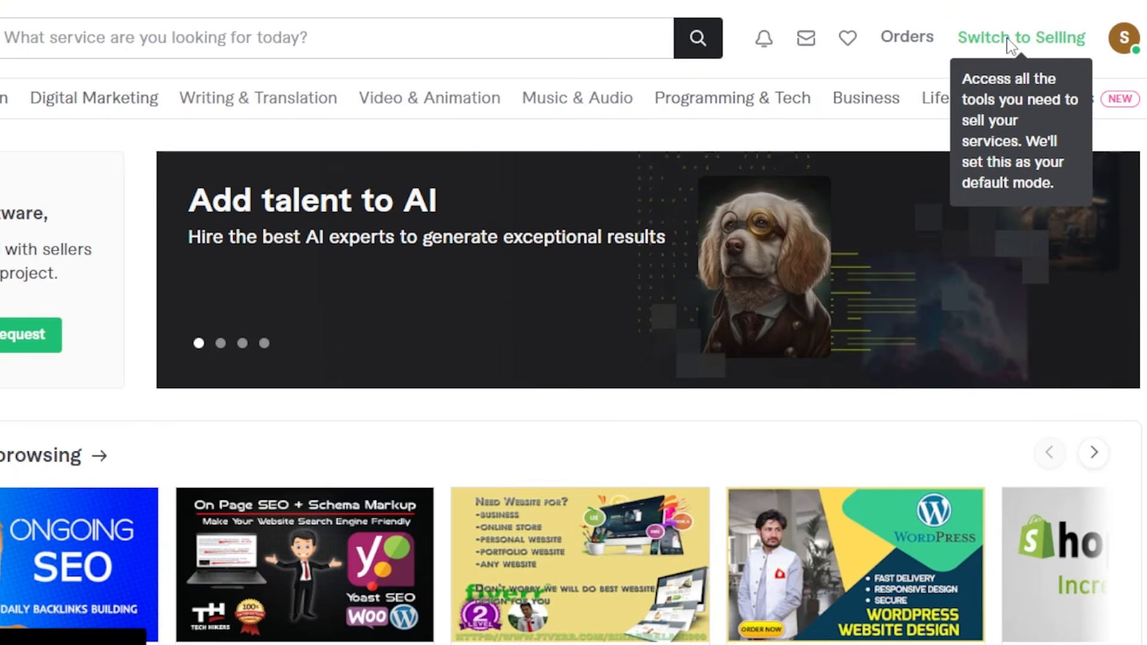
click(1008, 41)
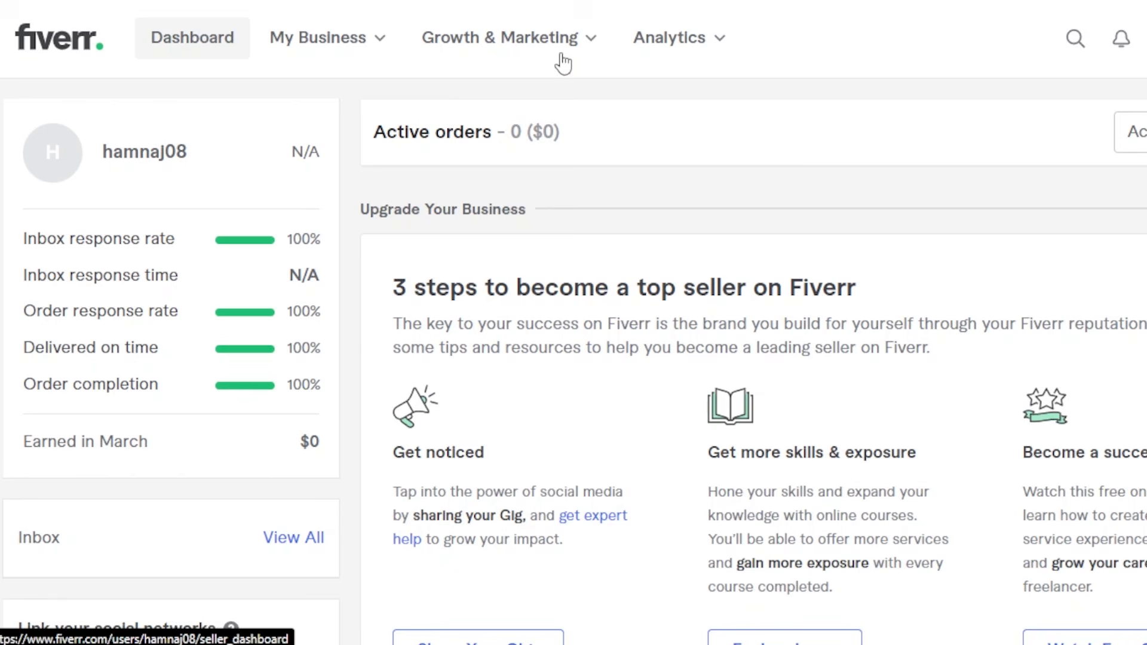
Step: Review the seller dashboard, including the account statistics, social network links and the three steps to become a top seller
scroll(573, 322, down, 8)
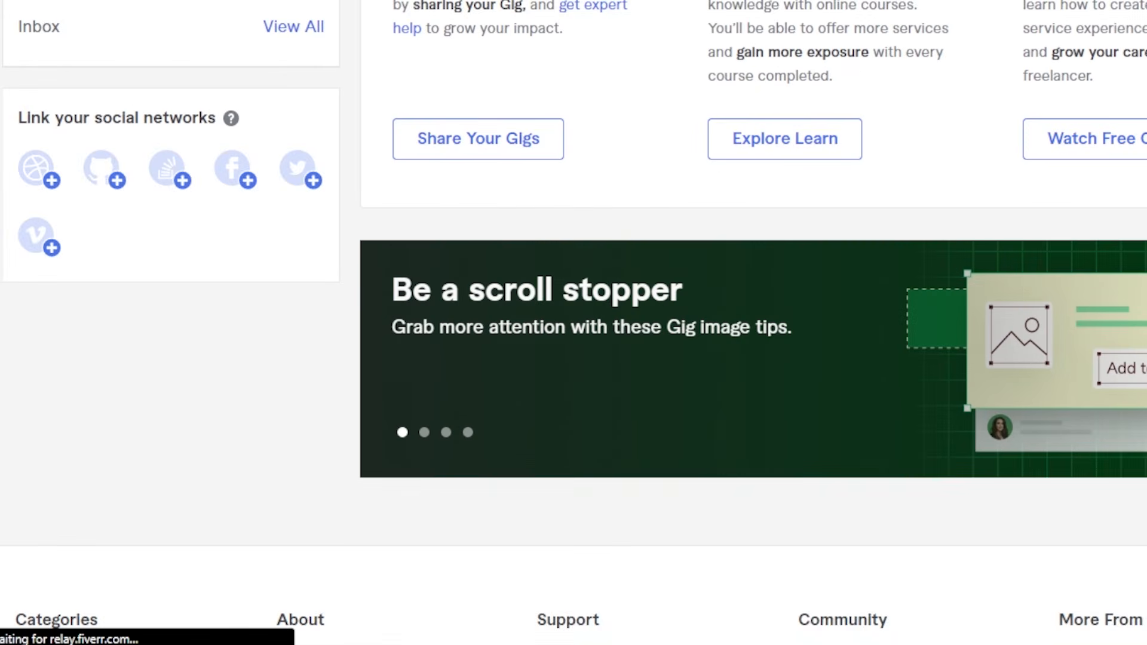
scroll(573, 323, down, 4)
scroll(574, 323, up, 5)
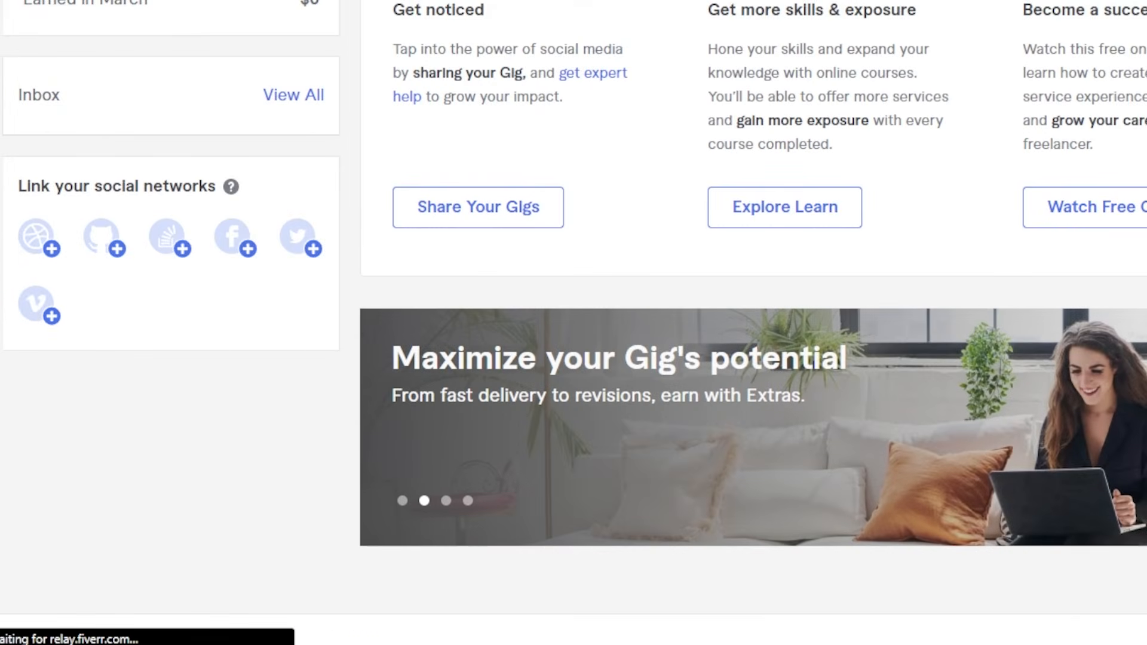
scroll(573, 322, up, 7)
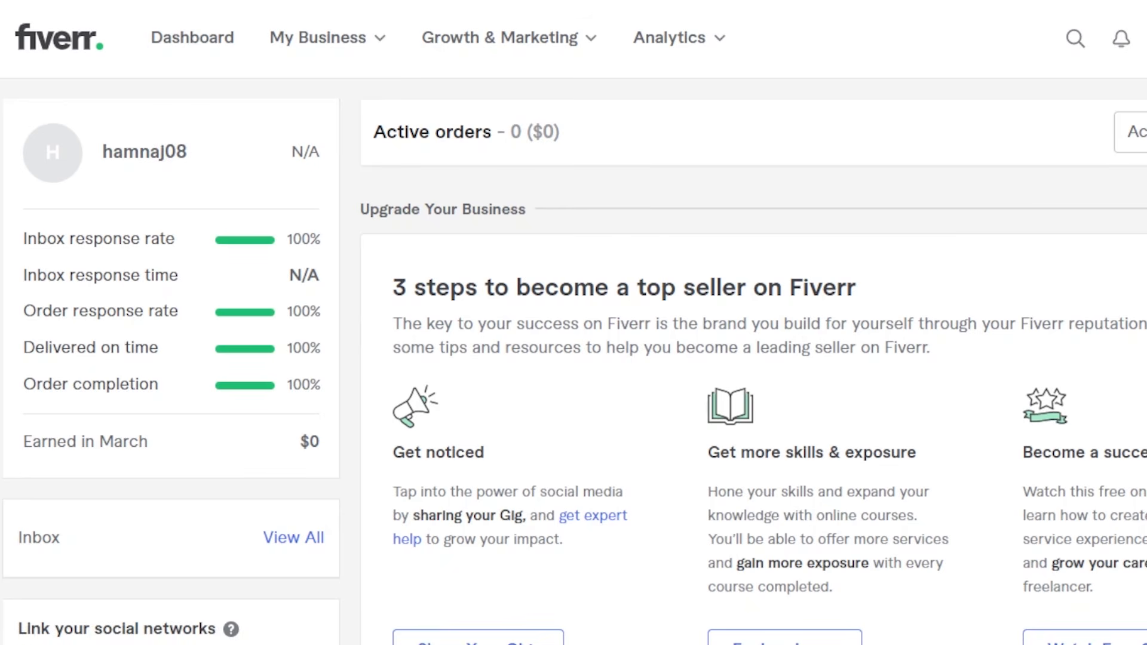
scroll(573, 323, down, 7)
scroll(573, 323, up, 3)
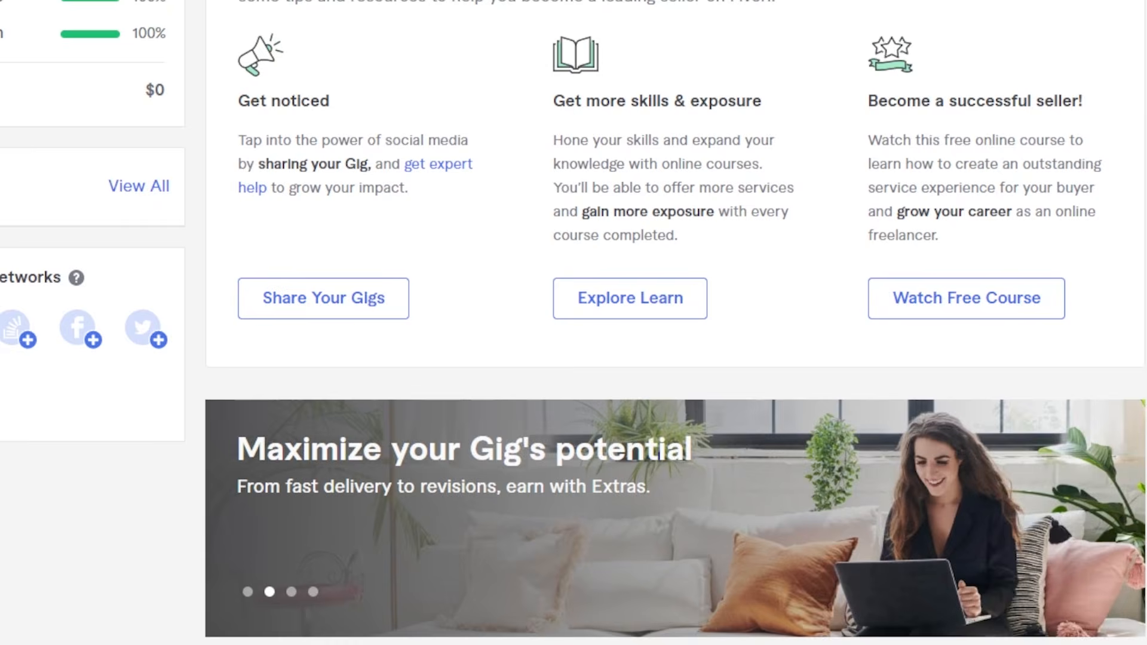
scroll(573, 323, up, 3)
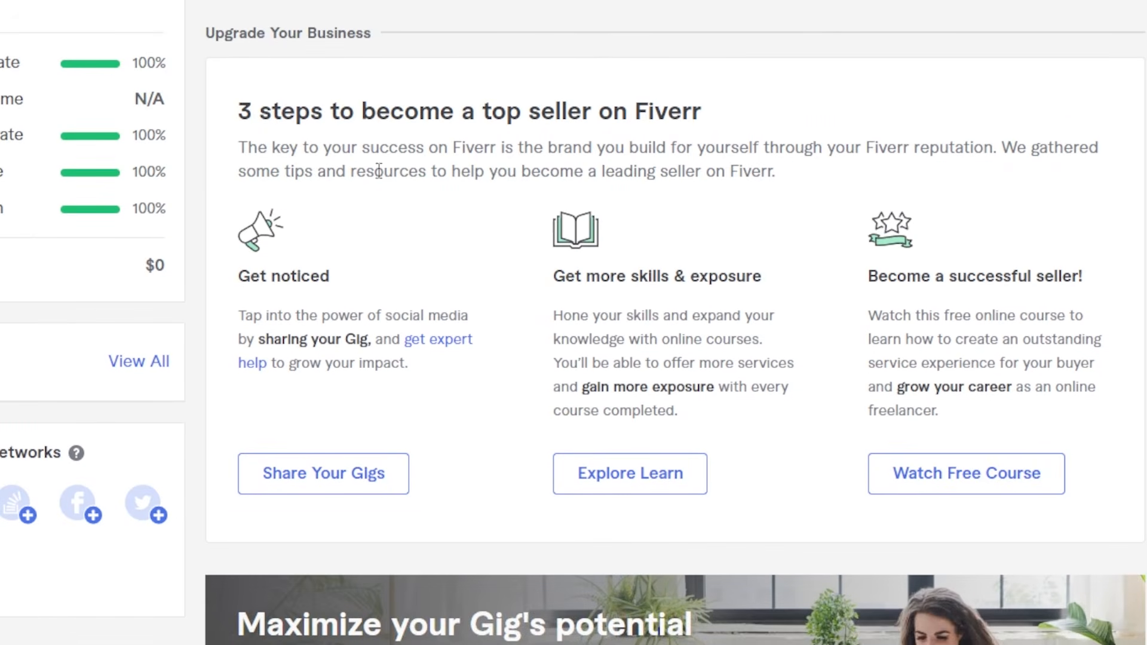
Step: Go to the seller's gigs through Share Your Gigs and start creating a new gig, closing the audio download pop-up
click(349, 466)
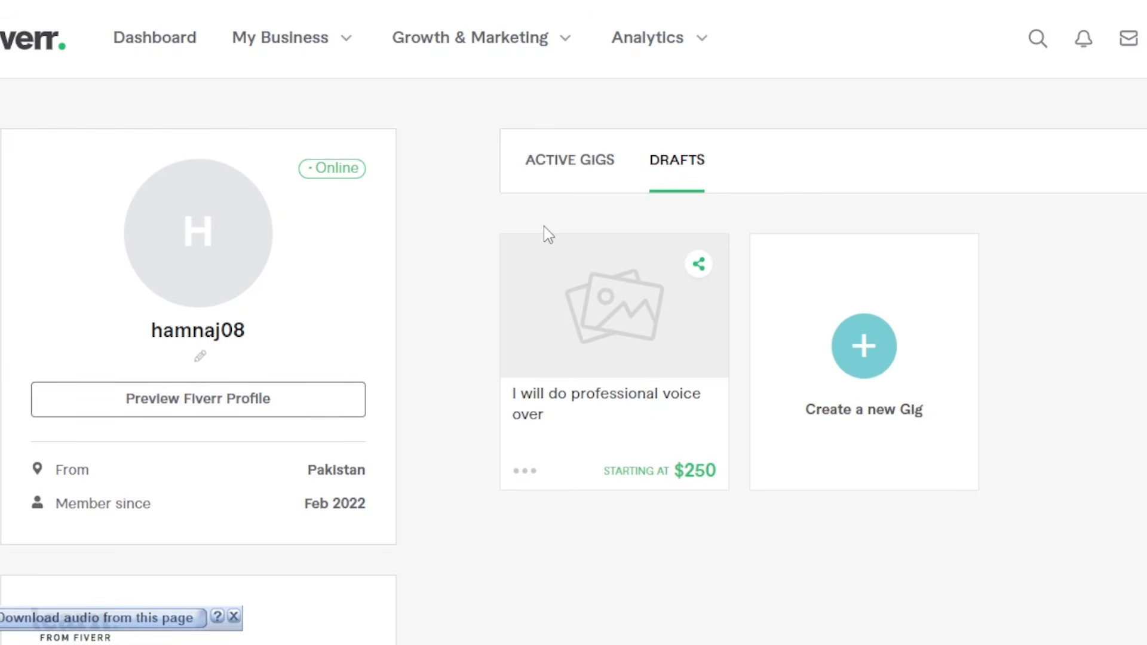
click(233, 617)
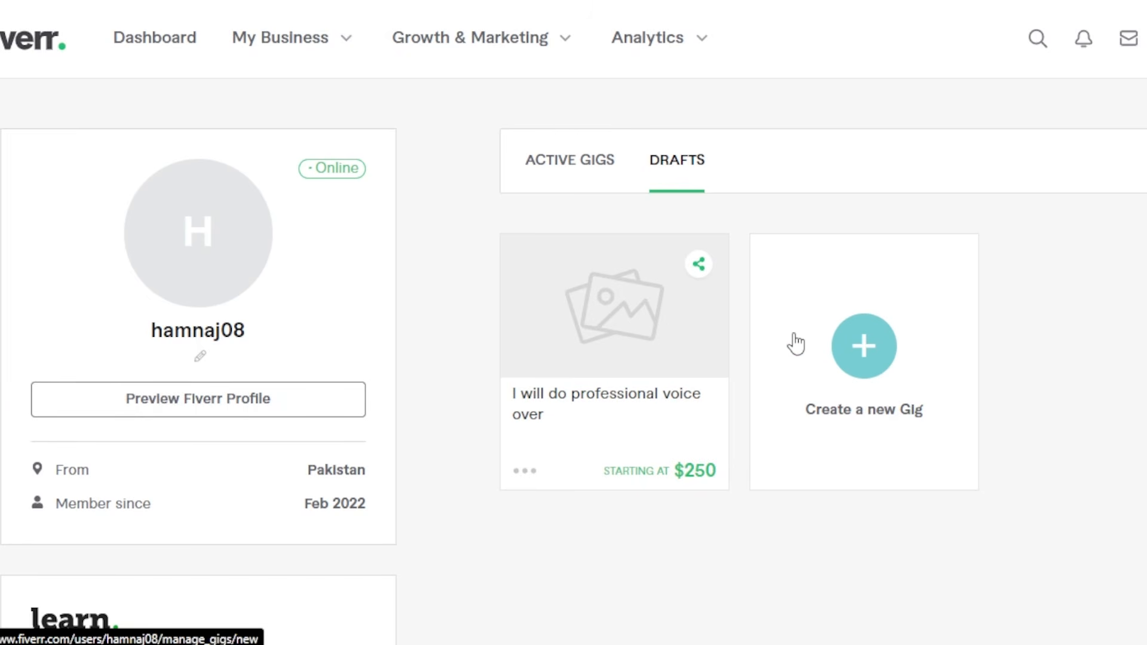
click(862, 334)
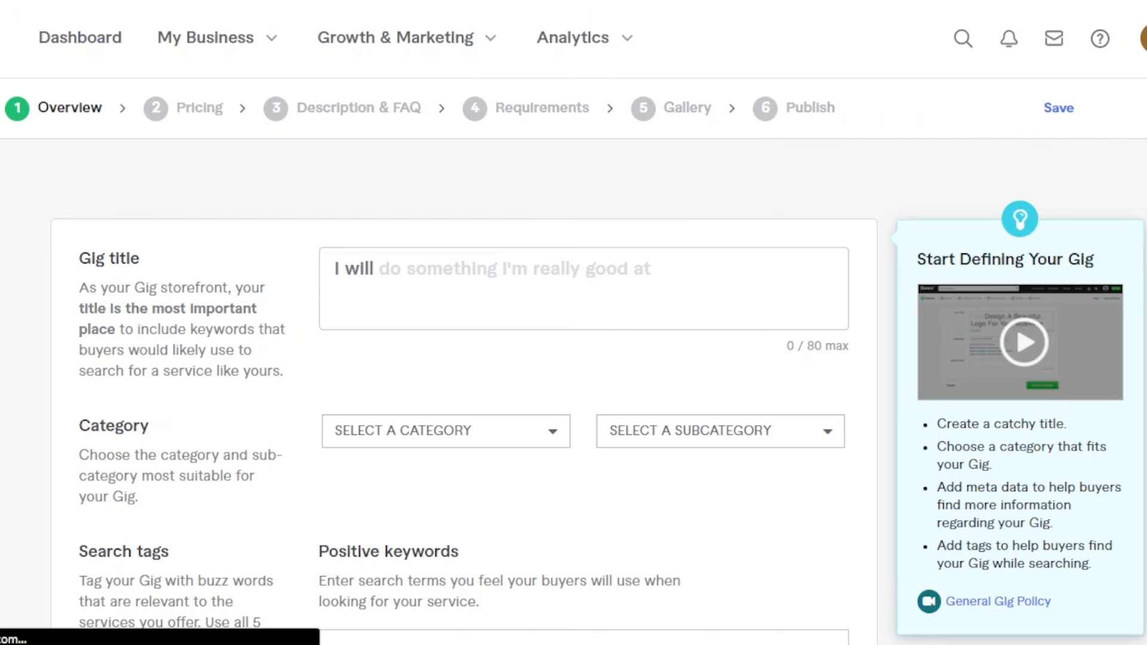
Step: Title the gig "I will do professional voiceover for YouTube", correcting the capitalization of YouTube with the spelling suggestion
scroll(573, 323, down, 2)
scroll(573, 322, down, 1)
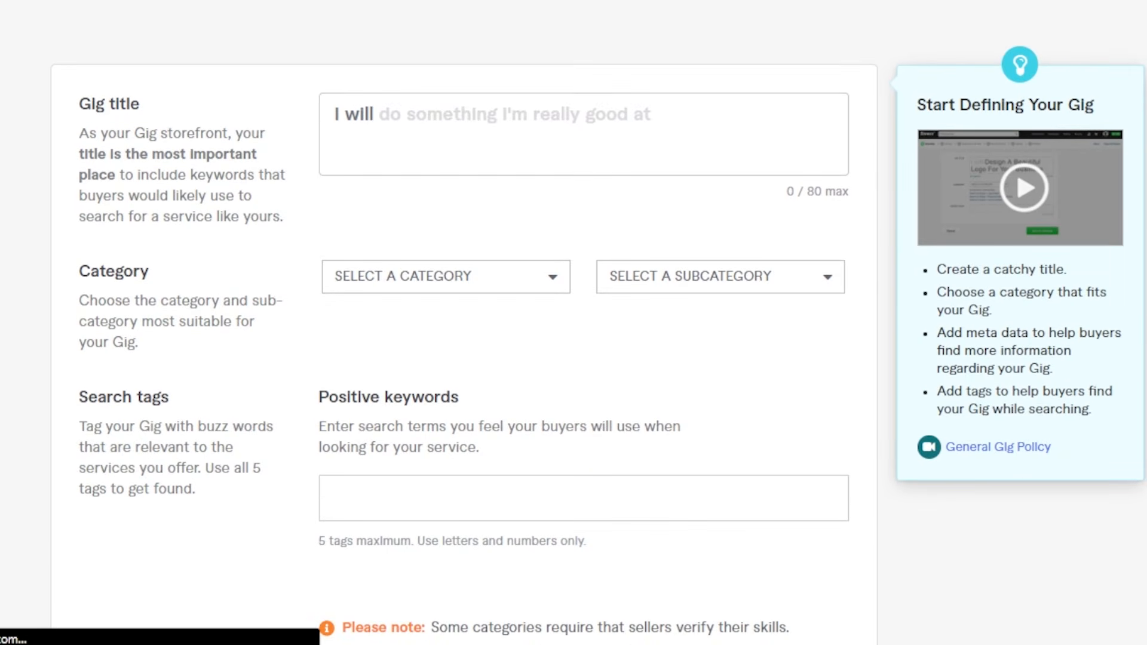
mouse_move(221, 236)
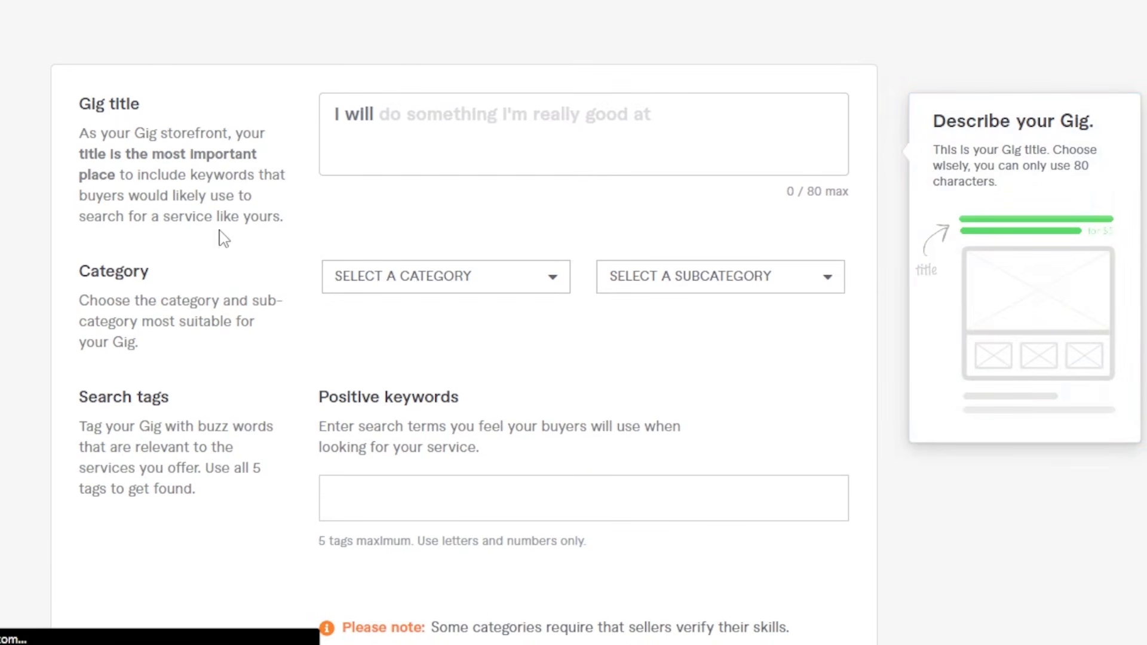
click(405, 110)
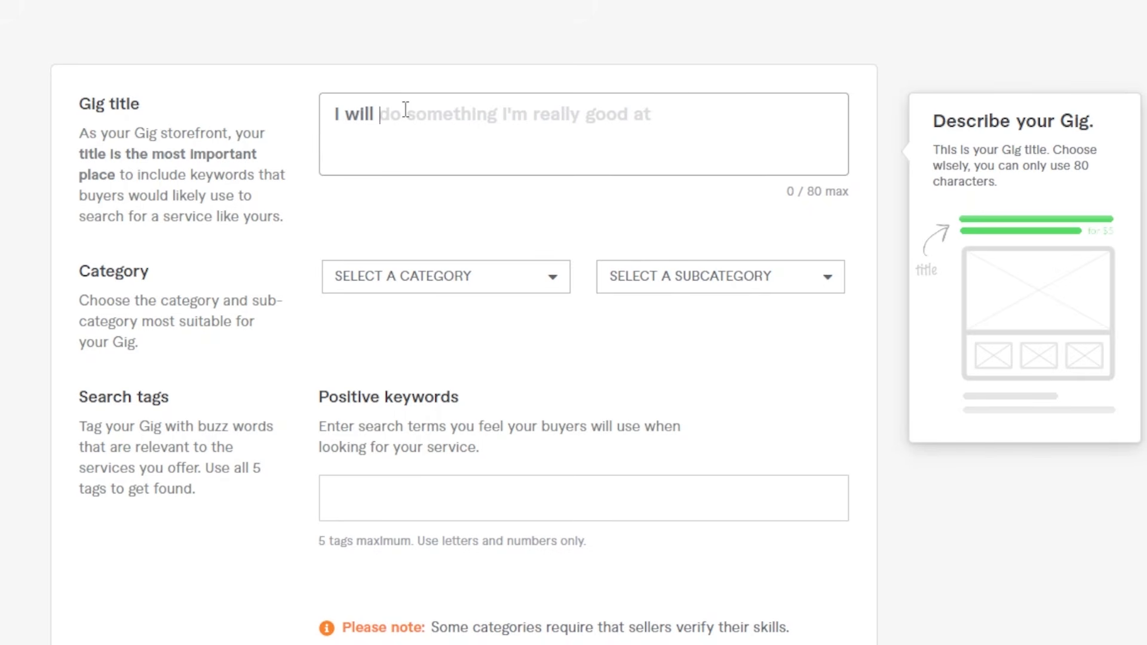
text(d)
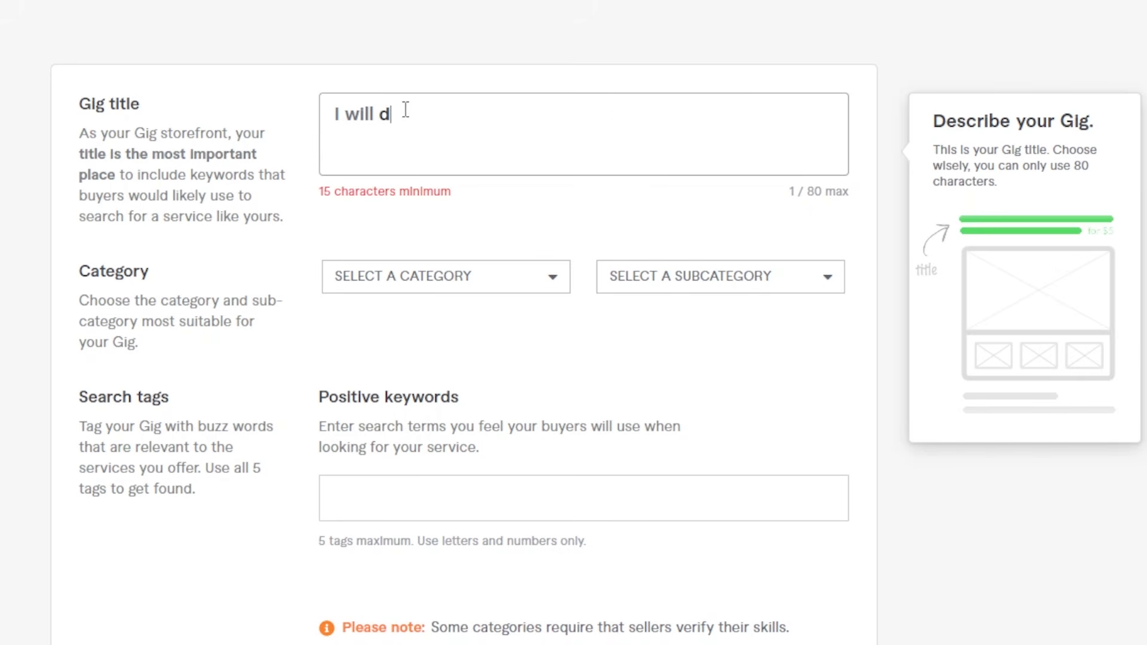
text(o professional voiceover for youtube)
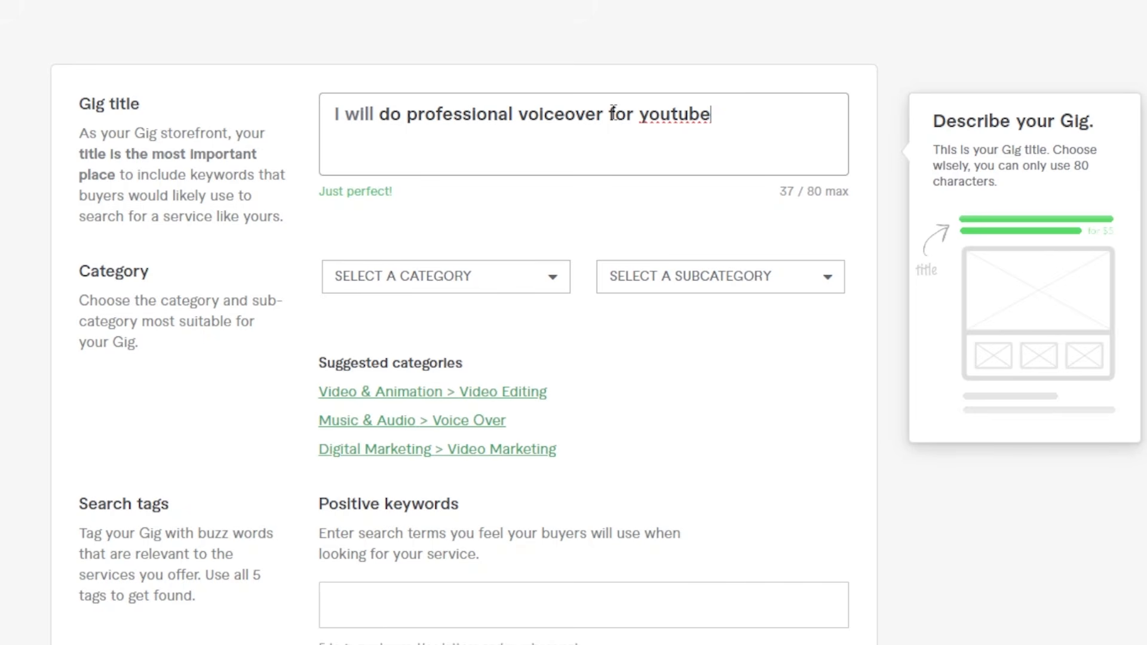
right_click(657, 113)
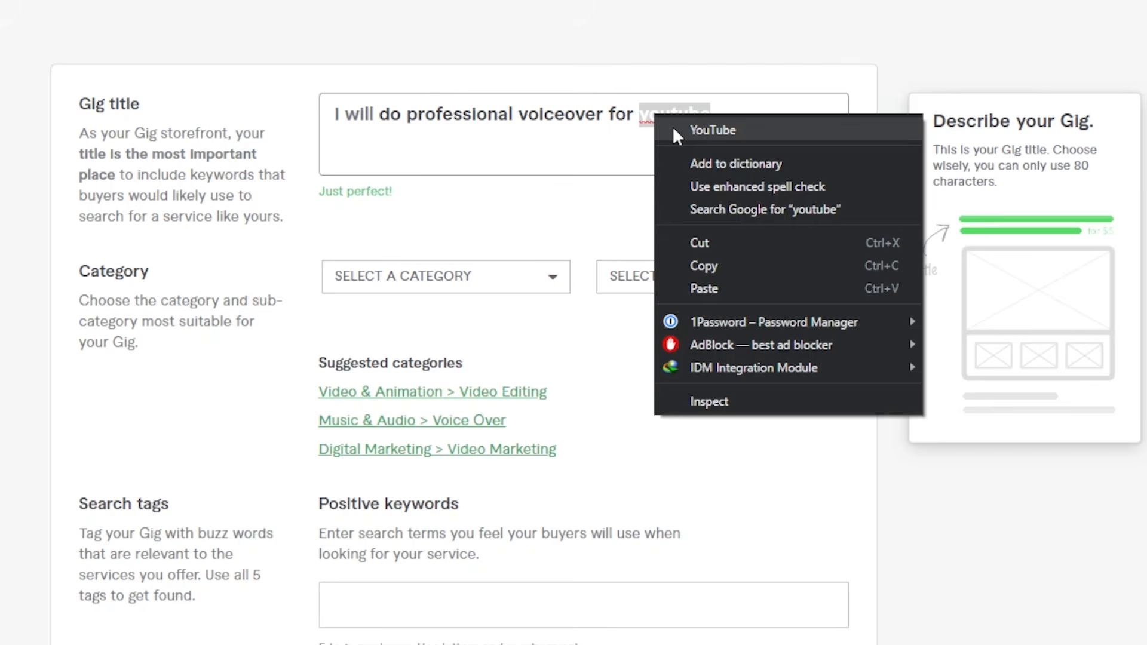
click(673, 127)
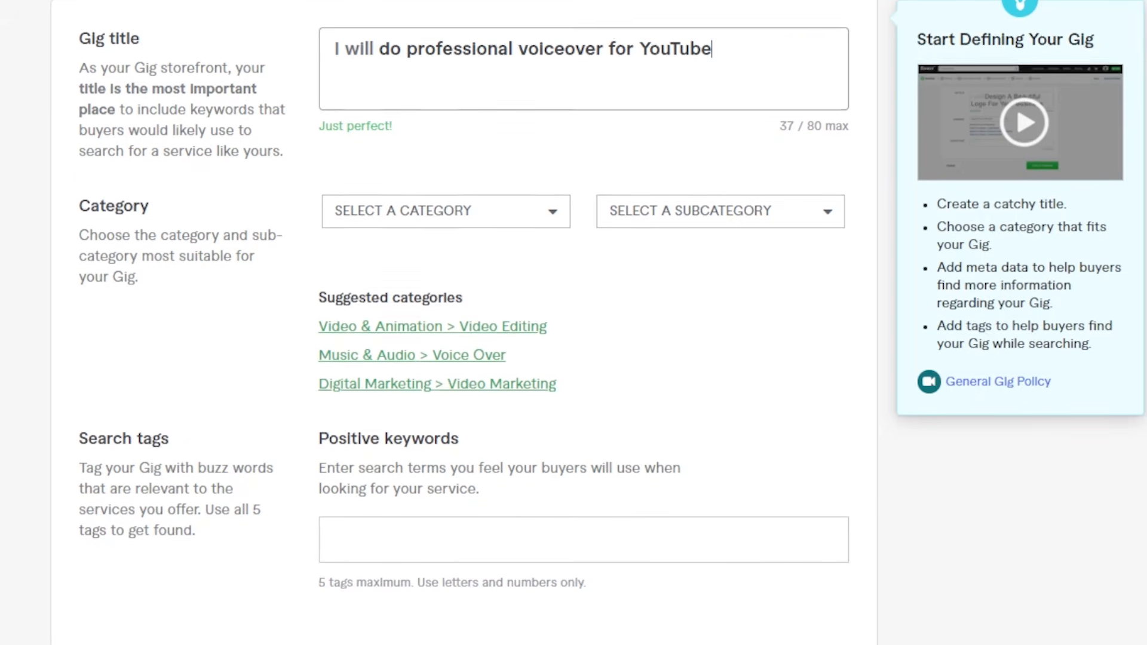
Step: Set the gig's category to Music & Audio and its subcategory to Voice Over
scroll(493, 196, down, 2)
click(455, 160)
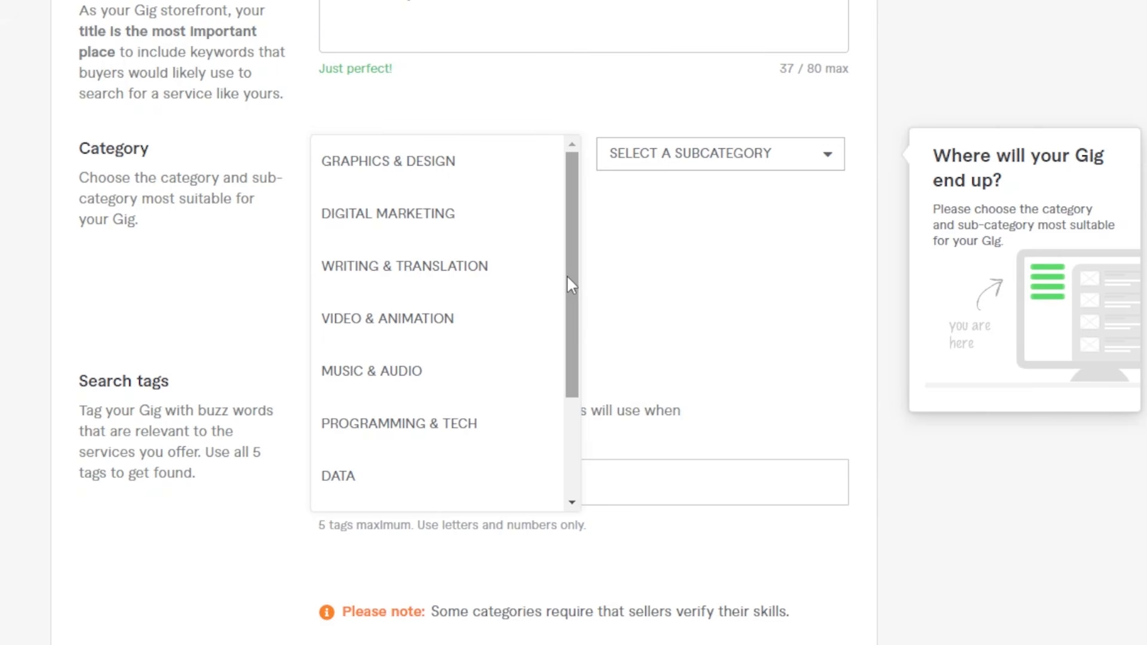
scroll(410, 328, down, 3)
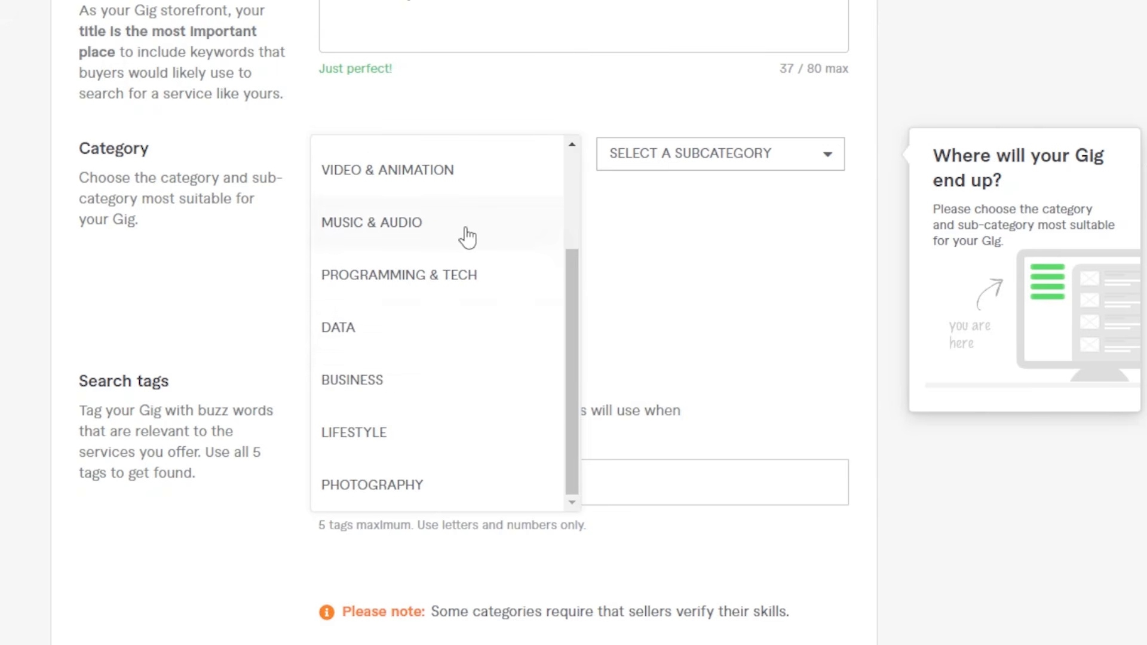
click(436, 248)
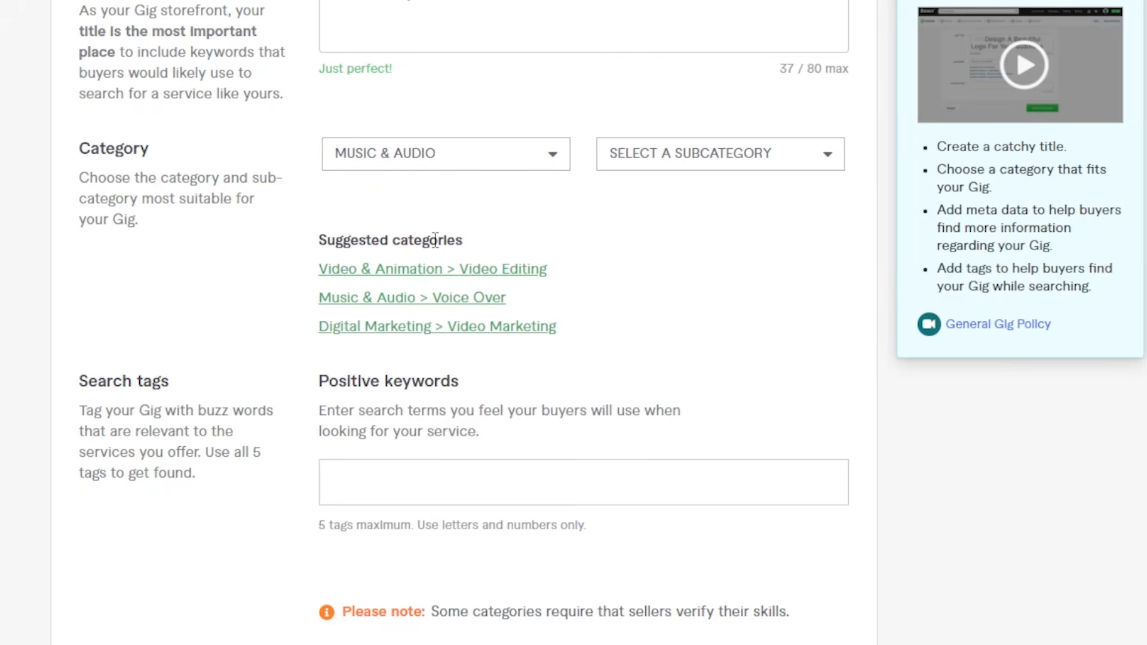
click(734, 155)
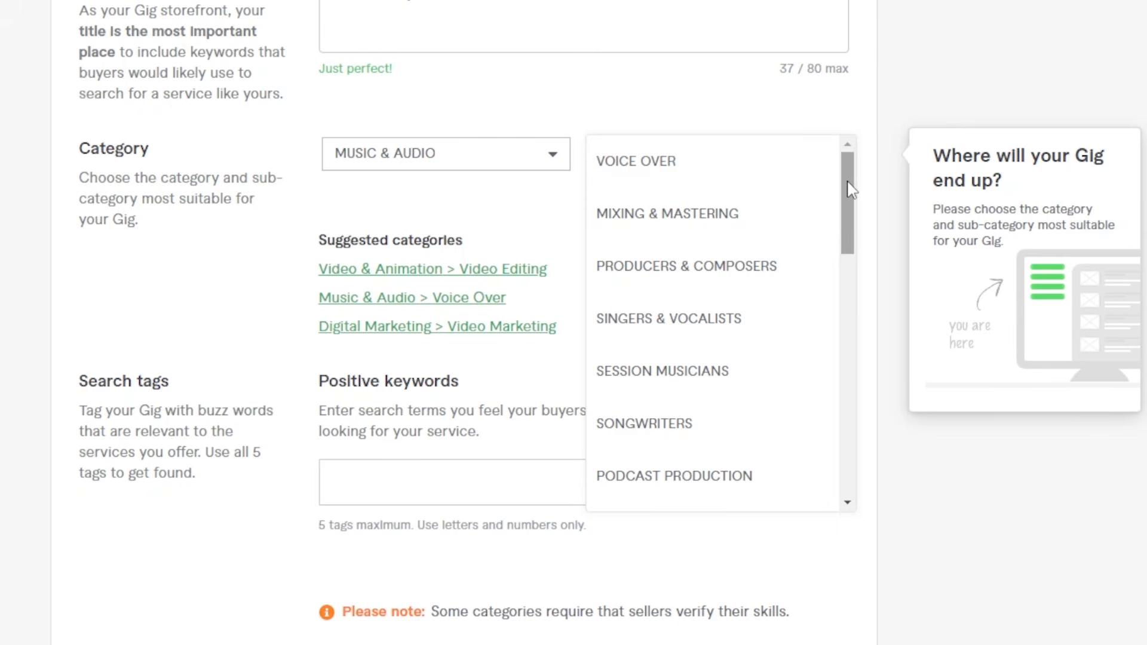
click(677, 169)
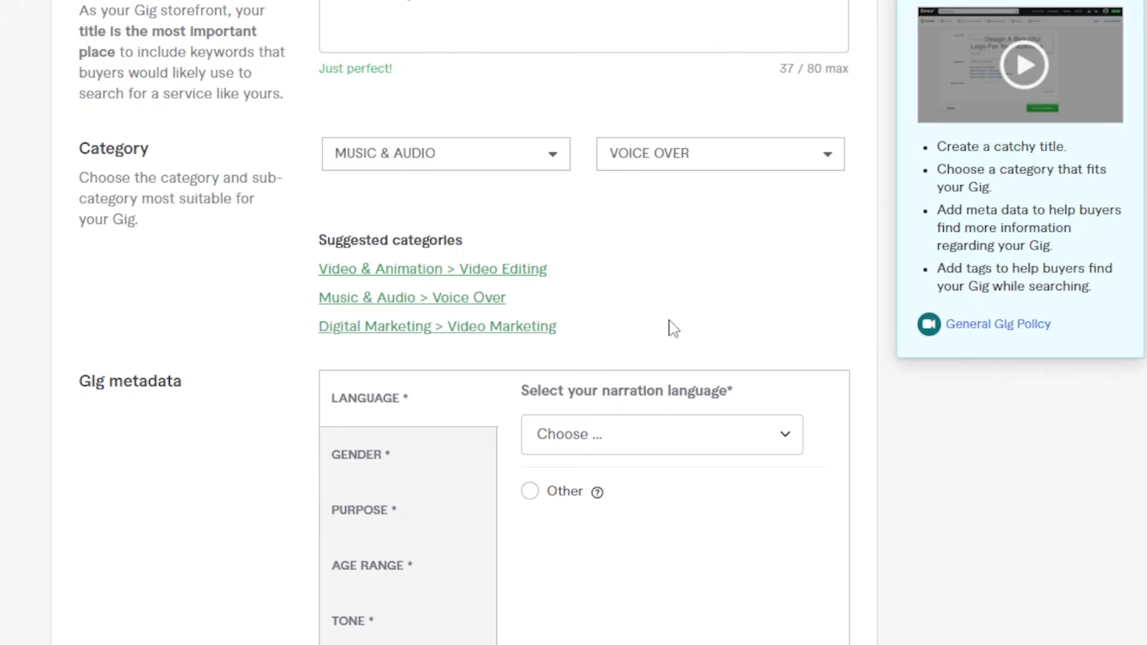
scroll(1043, 293, down, 4)
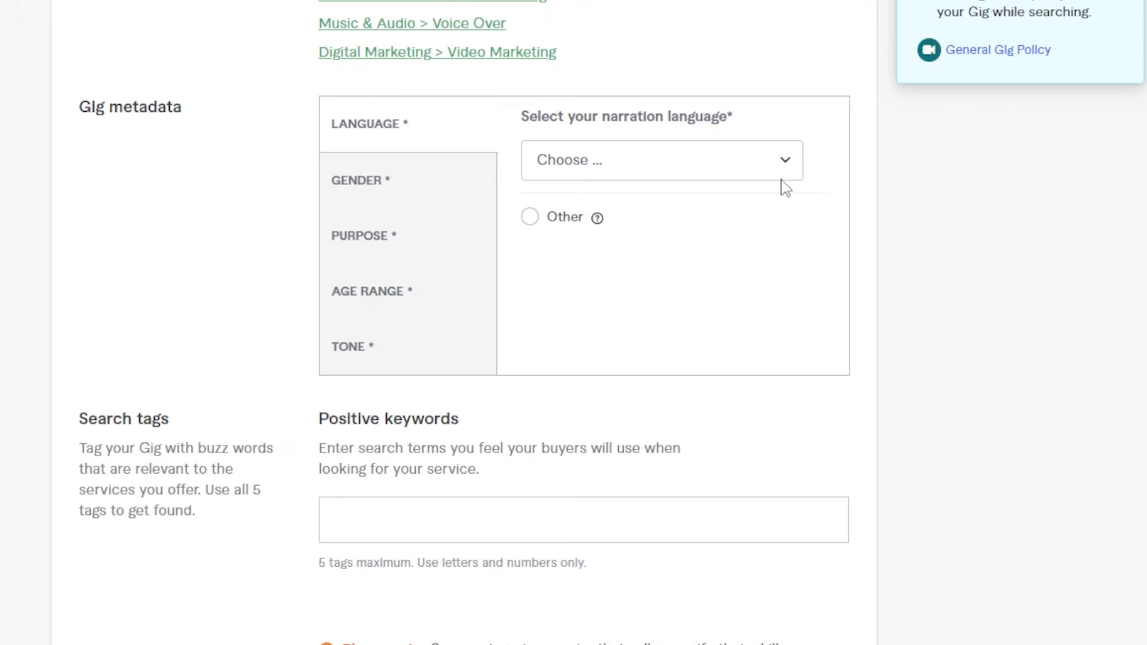
Step: Set the gig's narration language to English with the English - American accent
click(710, 161)
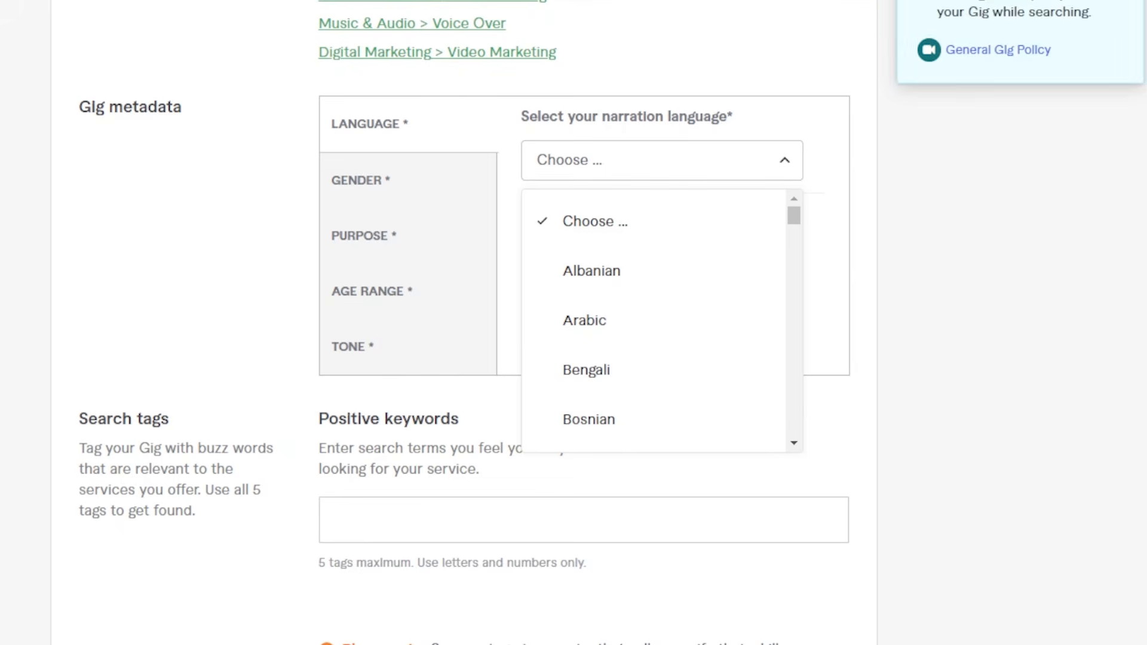
scroll(573, 323, up, 7)
scroll(573, 323, down, 4)
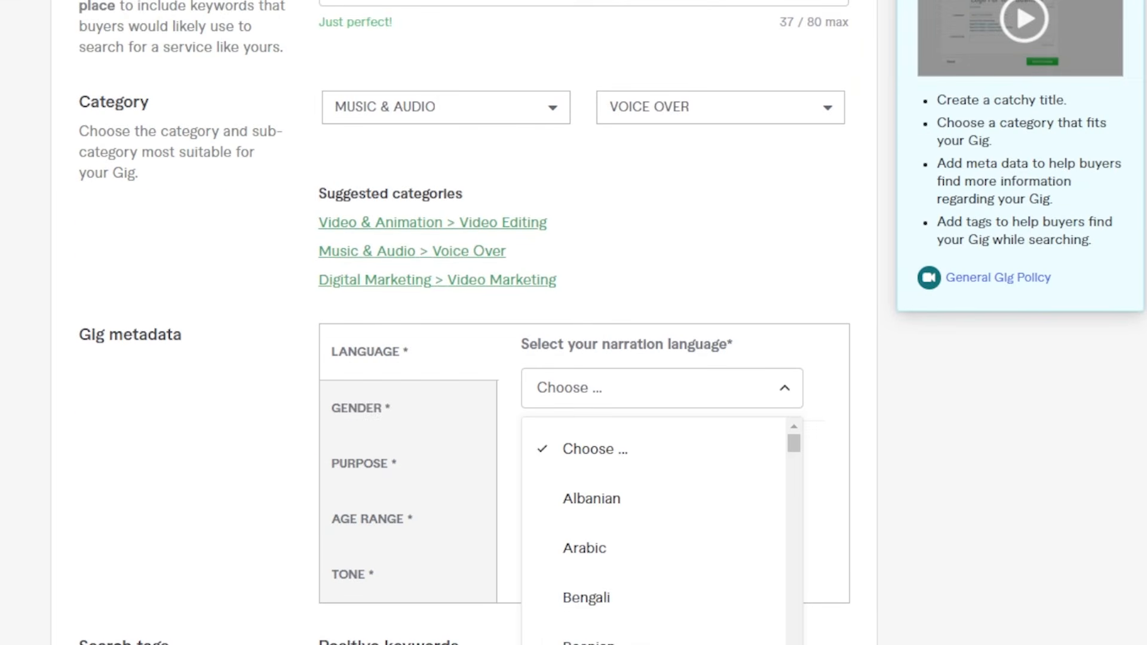
scroll(574, 323, down, 2)
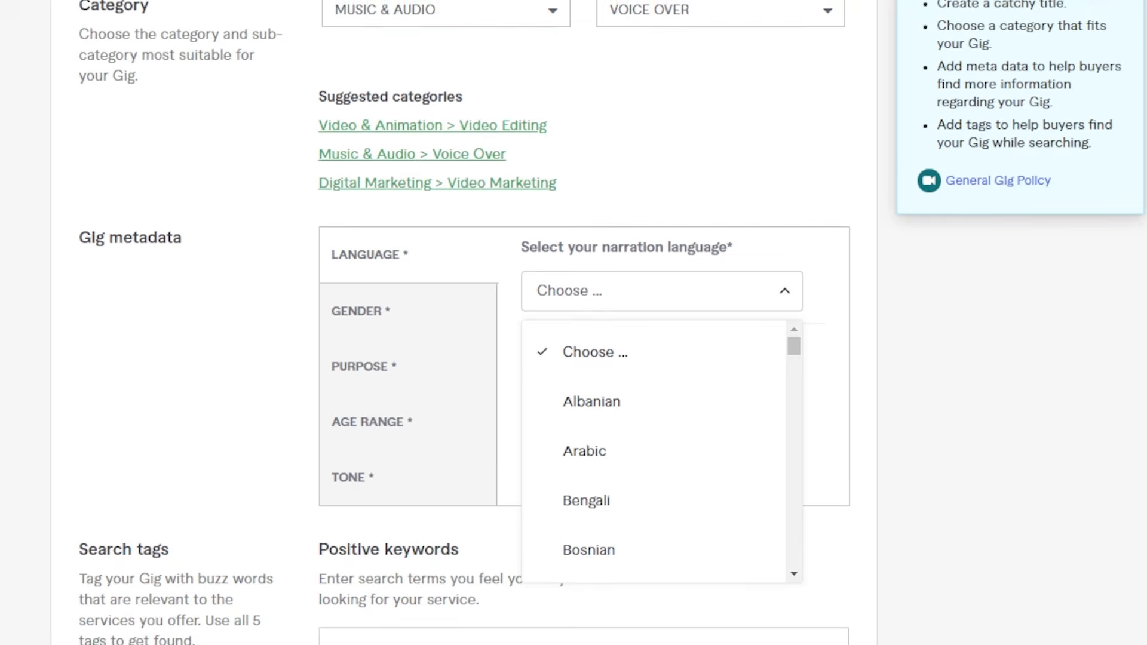
scroll(573, 323, down, 2)
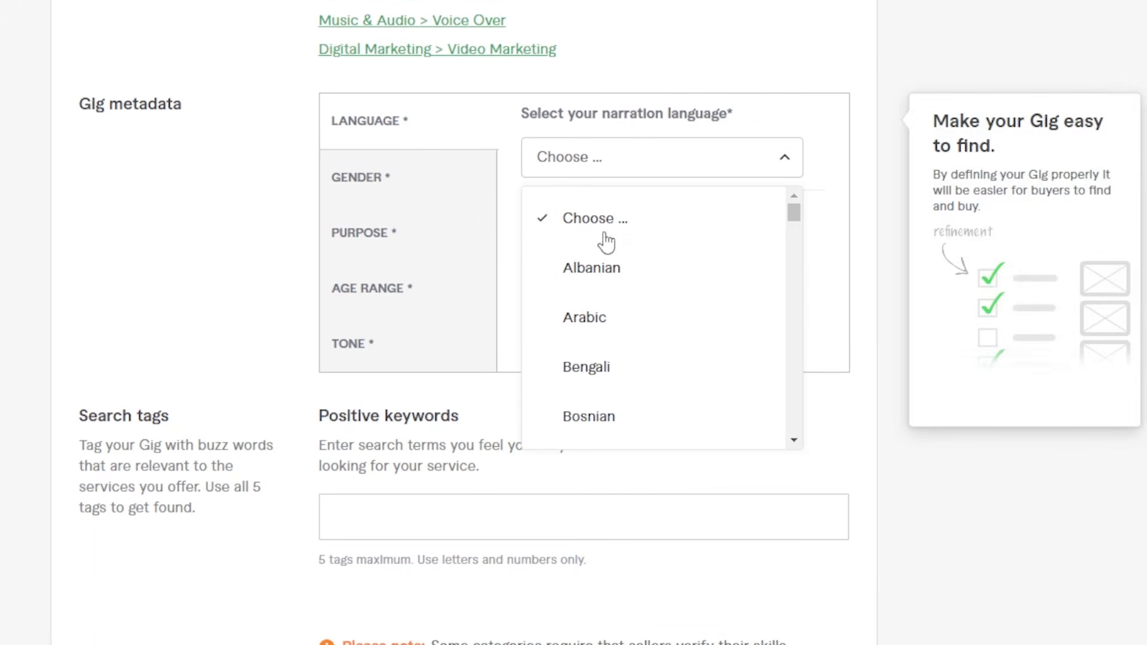
drag(793, 212, 800, 256)
click(660, 287)
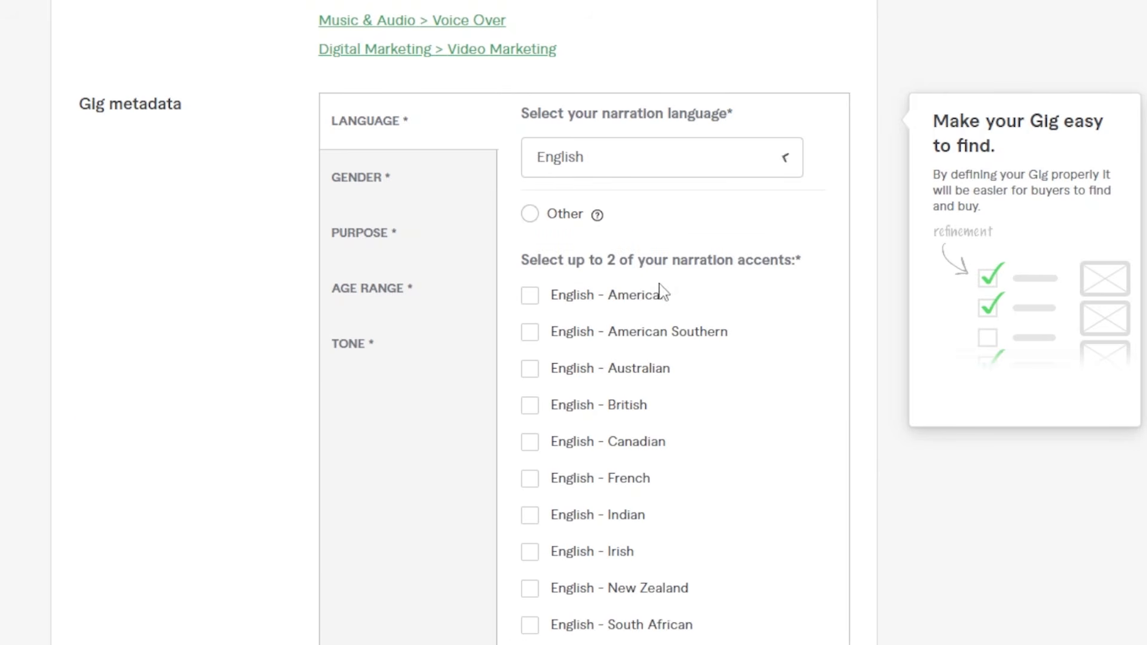
click(530, 296)
Step: Set the voice gender to Female and select Youtube, Audiobook and Video narration as the voice over purposes
click(402, 189)
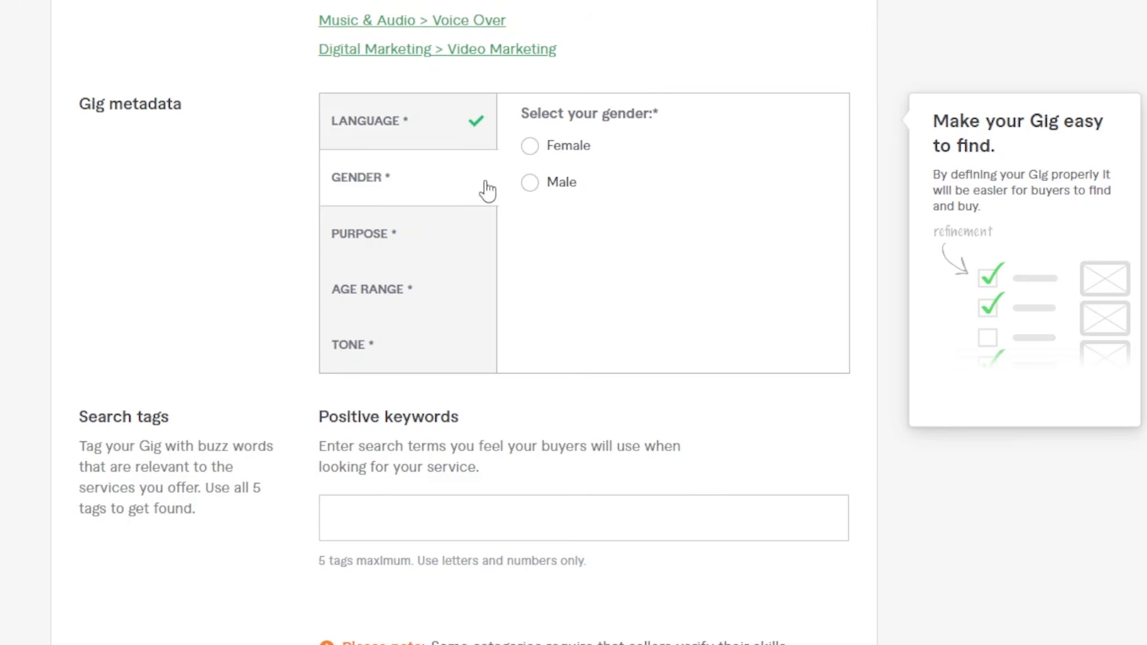
click(530, 147)
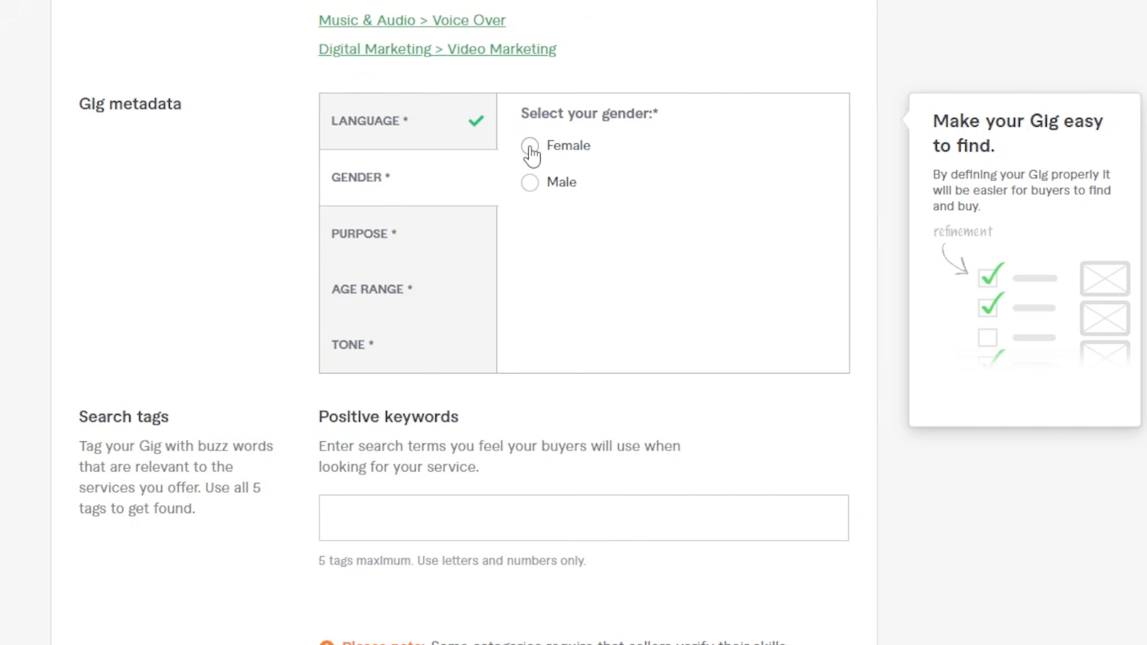
click(406, 241)
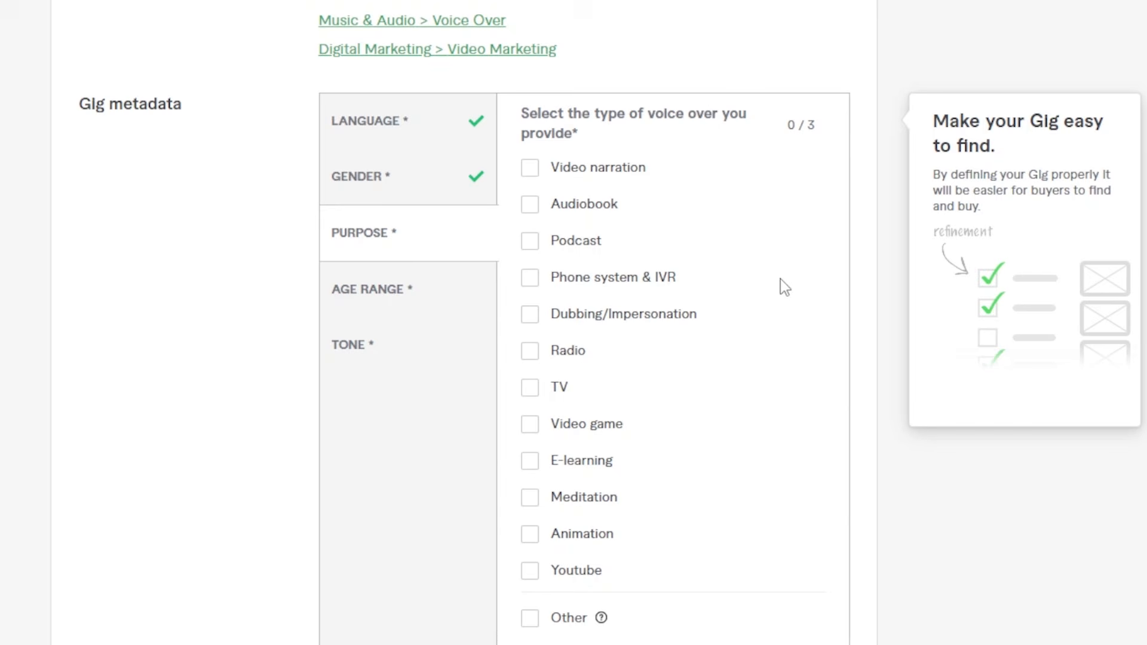
click(529, 573)
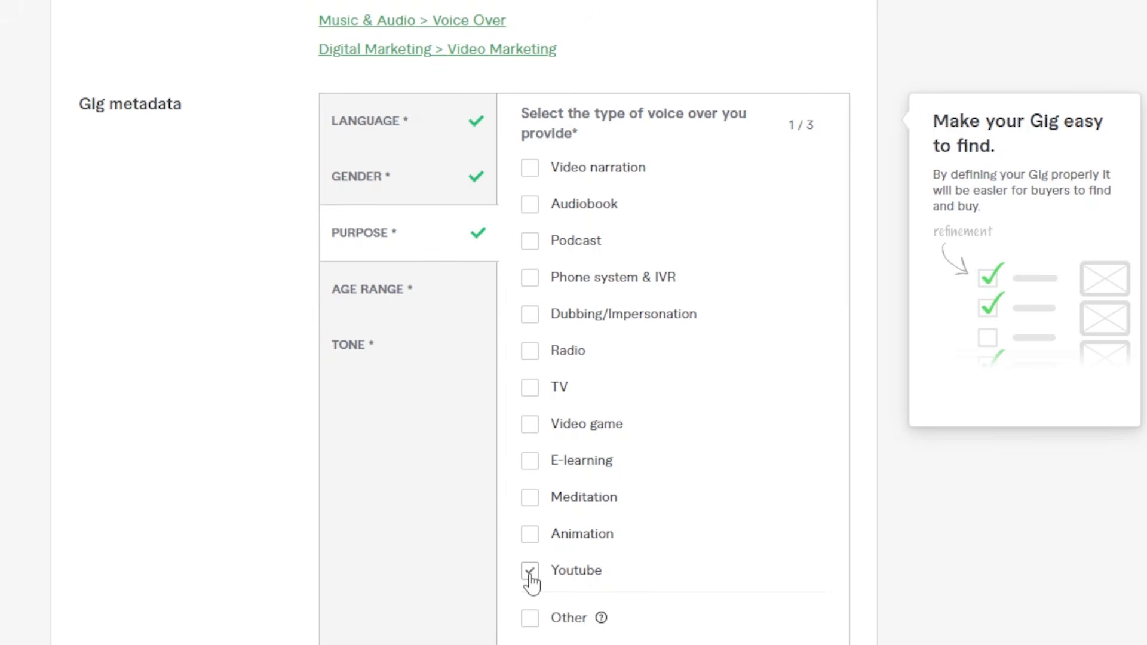
click(530, 222)
click(530, 169)
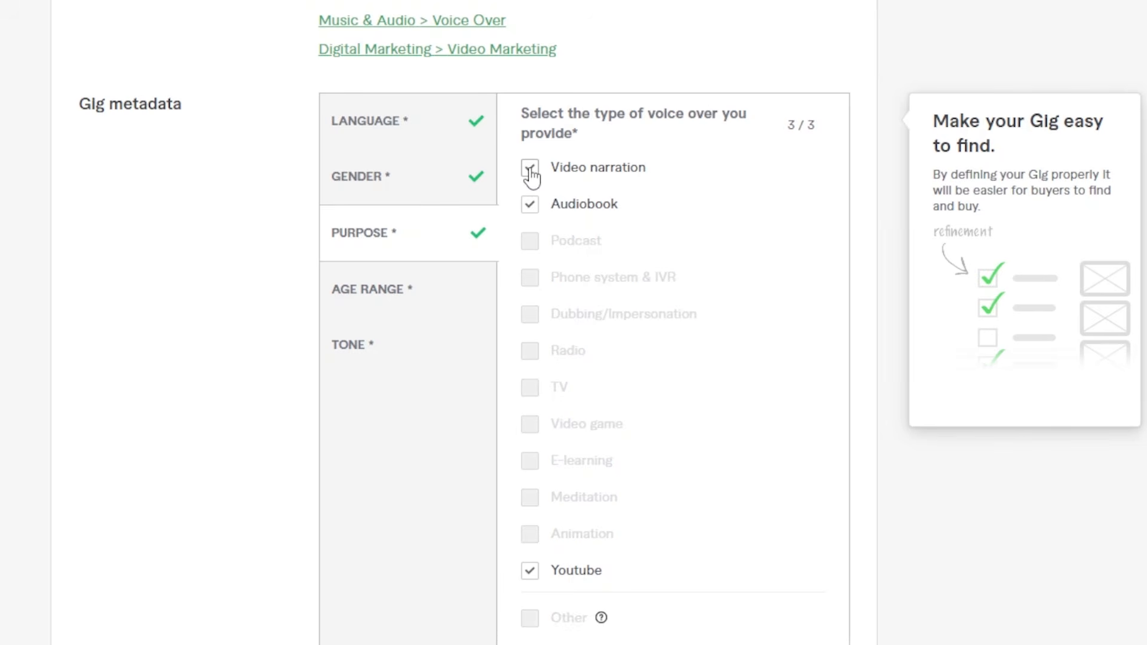
Step: Set the age range to Youth and select the tones Casual, Conversational, Energetic, Authoritative and Corporate
scroll(535, 266, down, 2)
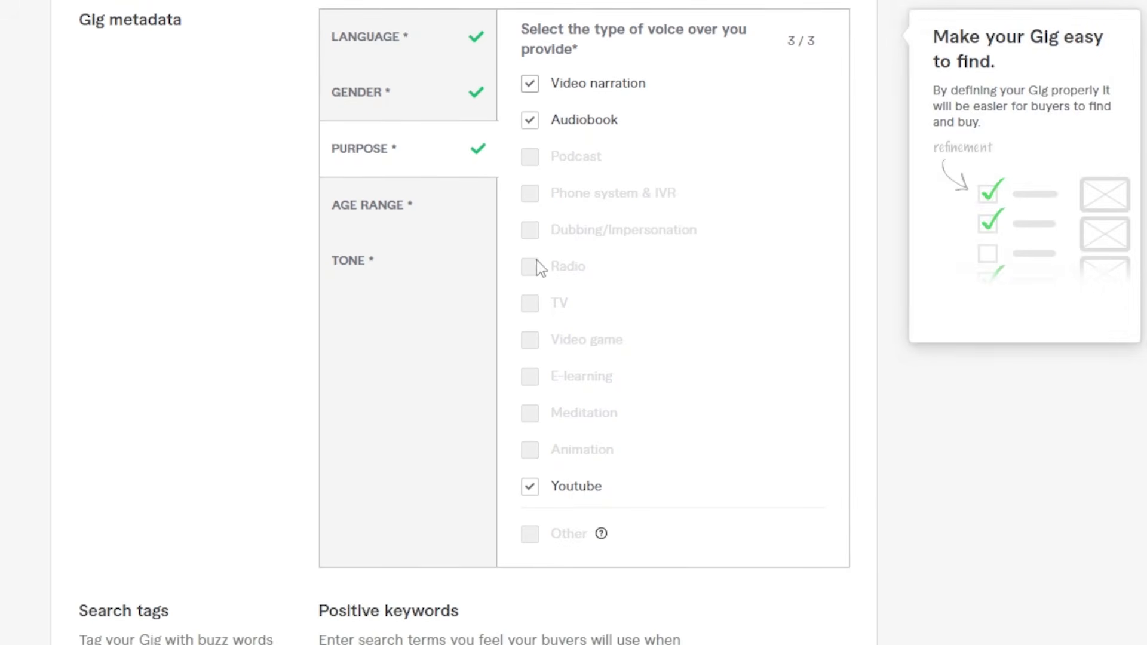
click(369, 203)
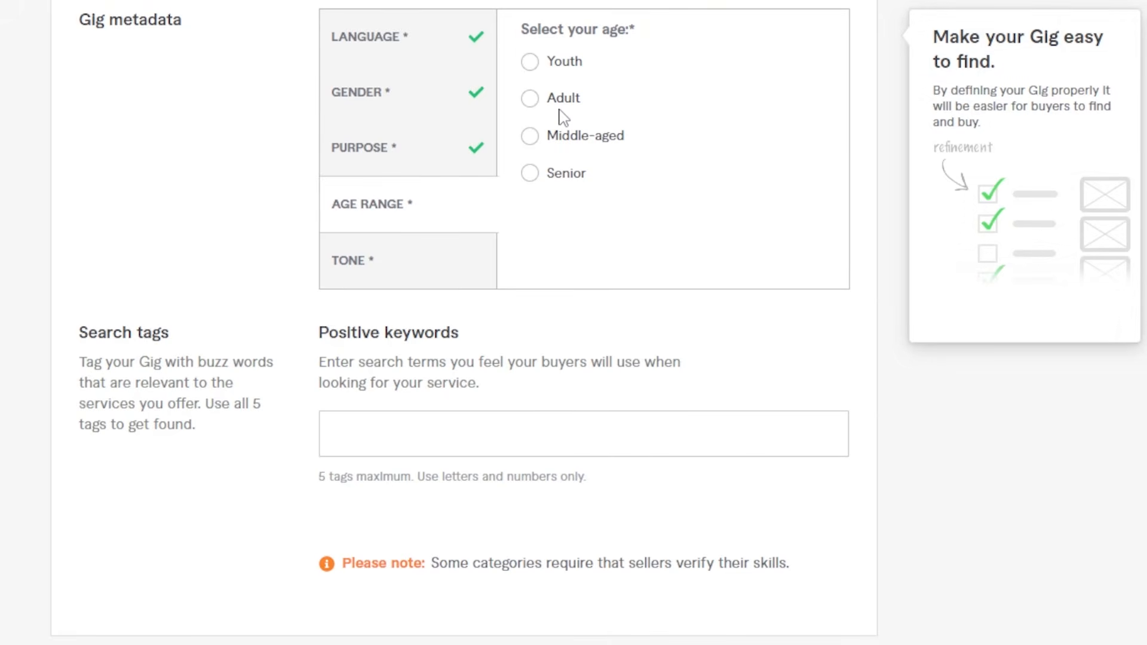
click(531, 63)
click(387, 274)
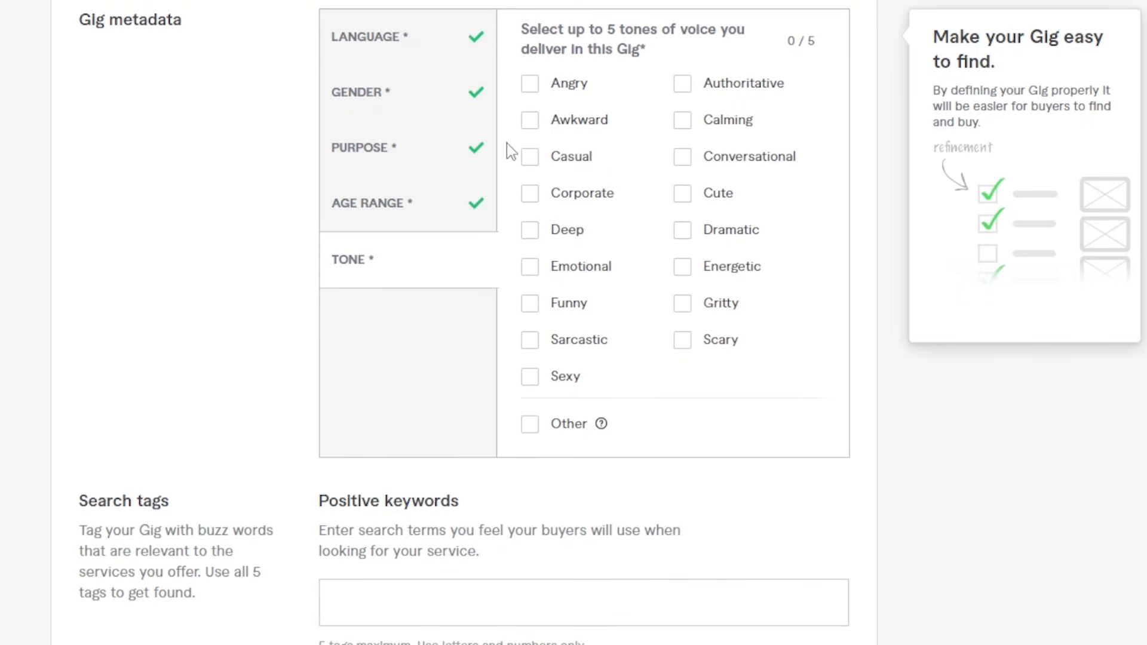
click(529, 166)
click(685, 159)
click(685, 268)
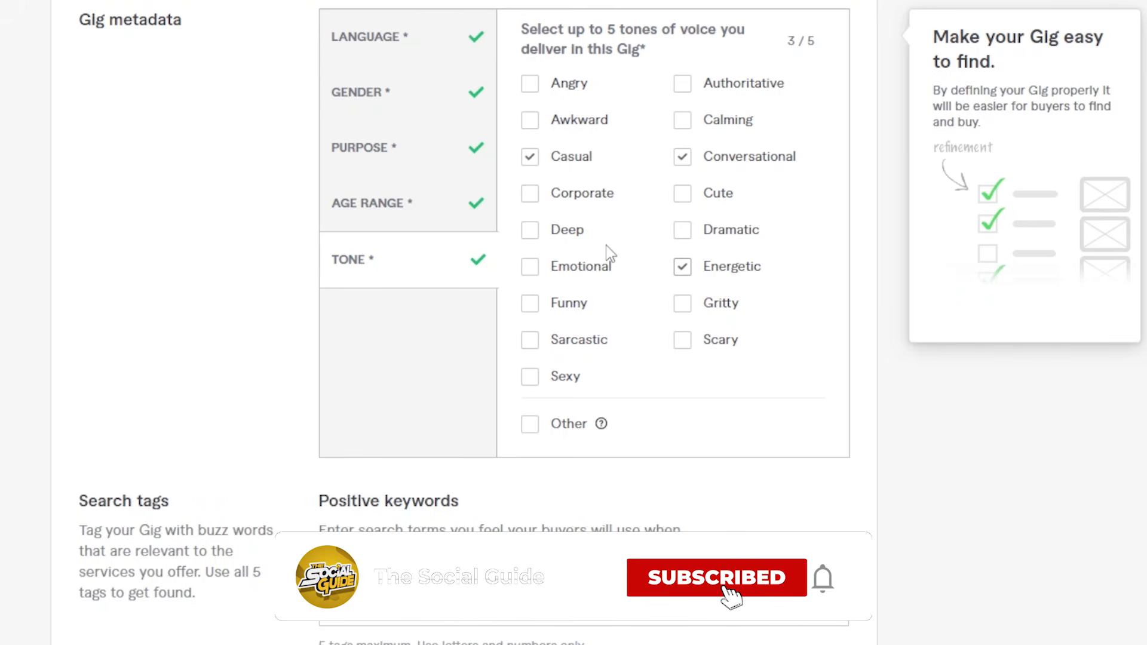
click(681, 87)
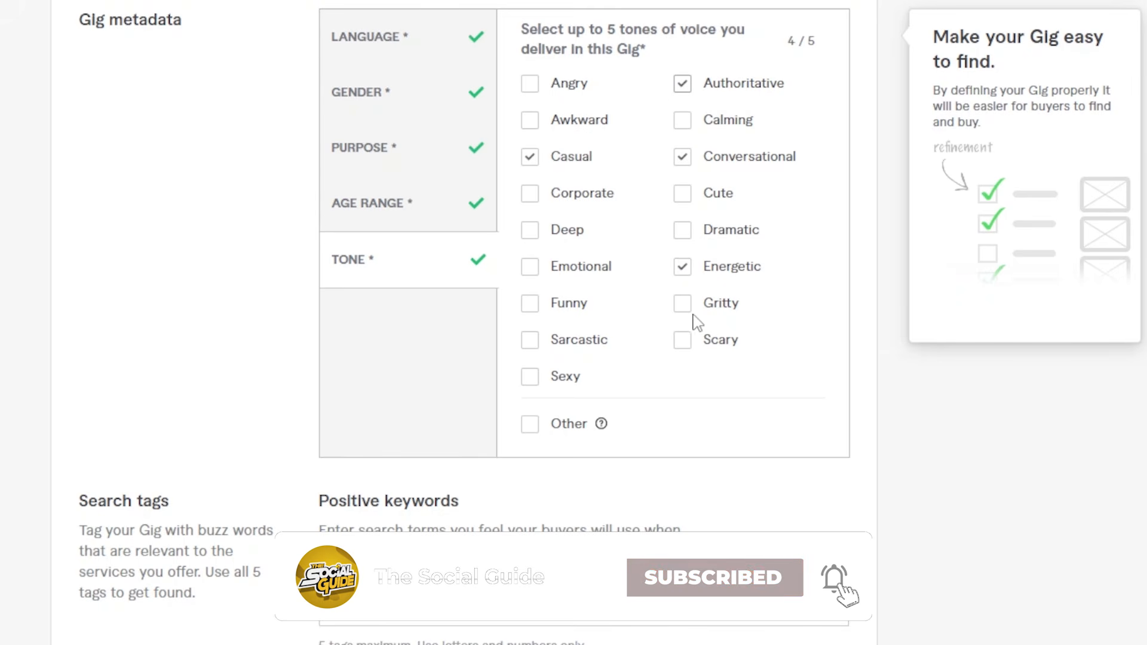
click(534, 194)
Step: Add the search tags voiceover, youtubevoiceover and booknarration, and save the overview to continue to pricing
scroll(842, 294, down, 6)
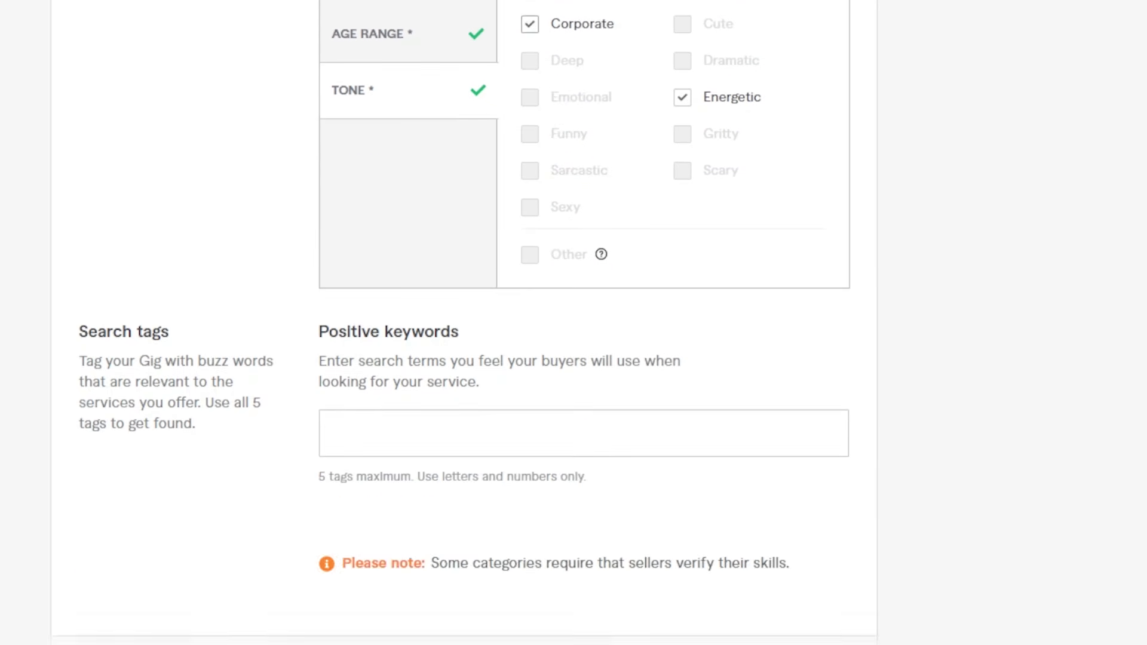
click(423, 241)
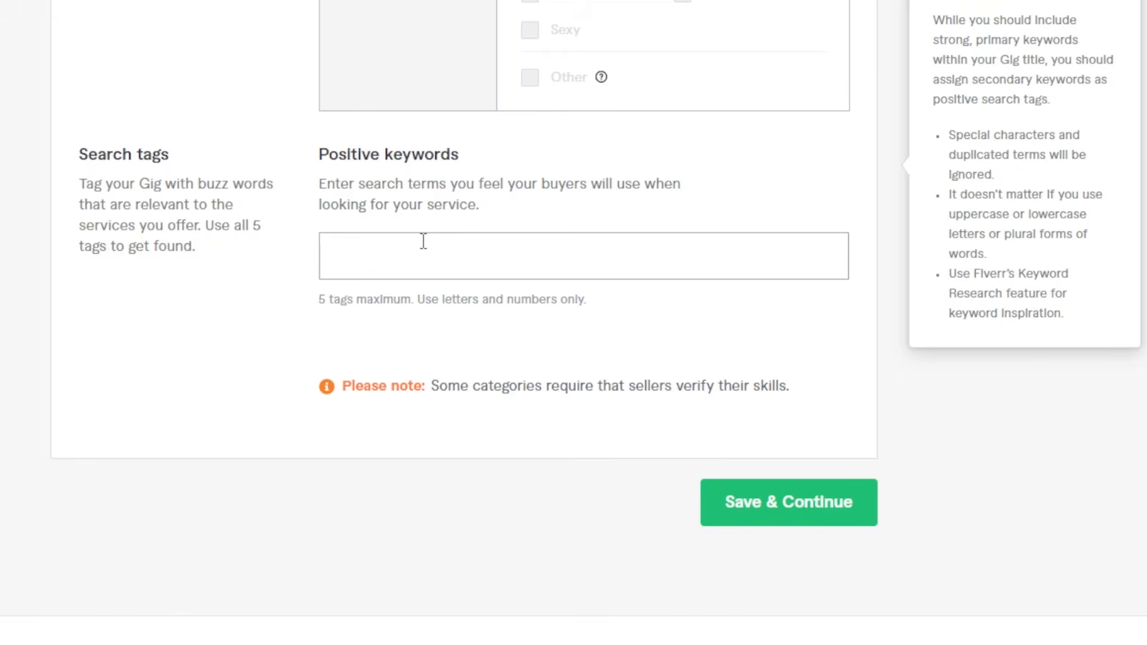
click(392, 261)
text(V)
key(BackSpace)
key(BackSpace)
text(oiceover)
key(Return)
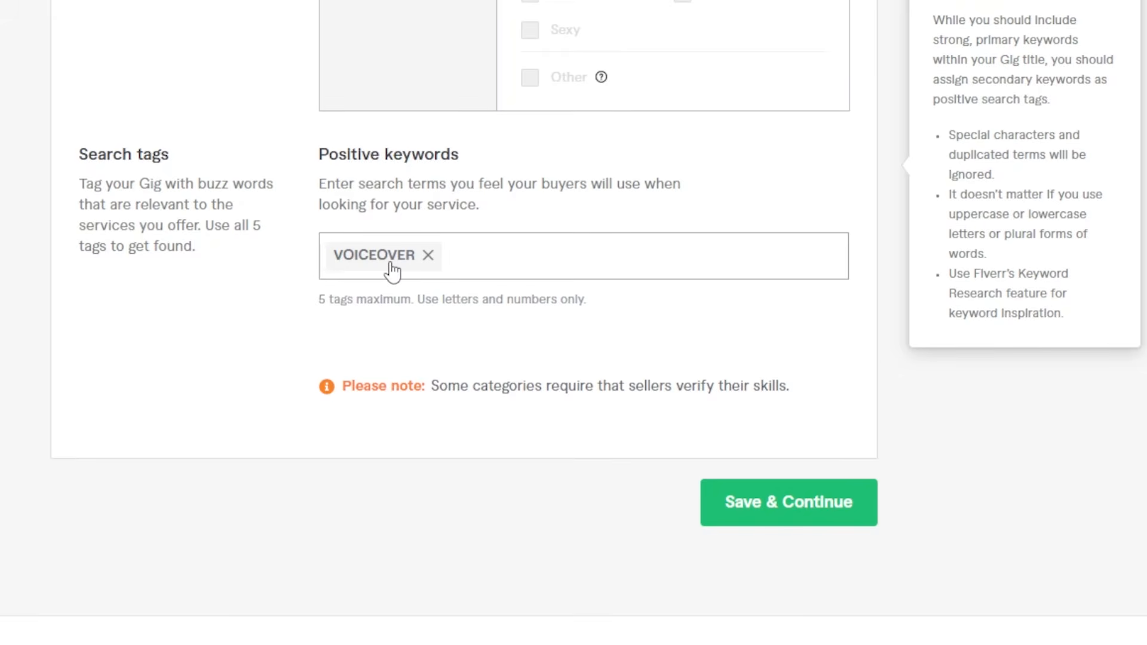
text(youtubevoiceover)
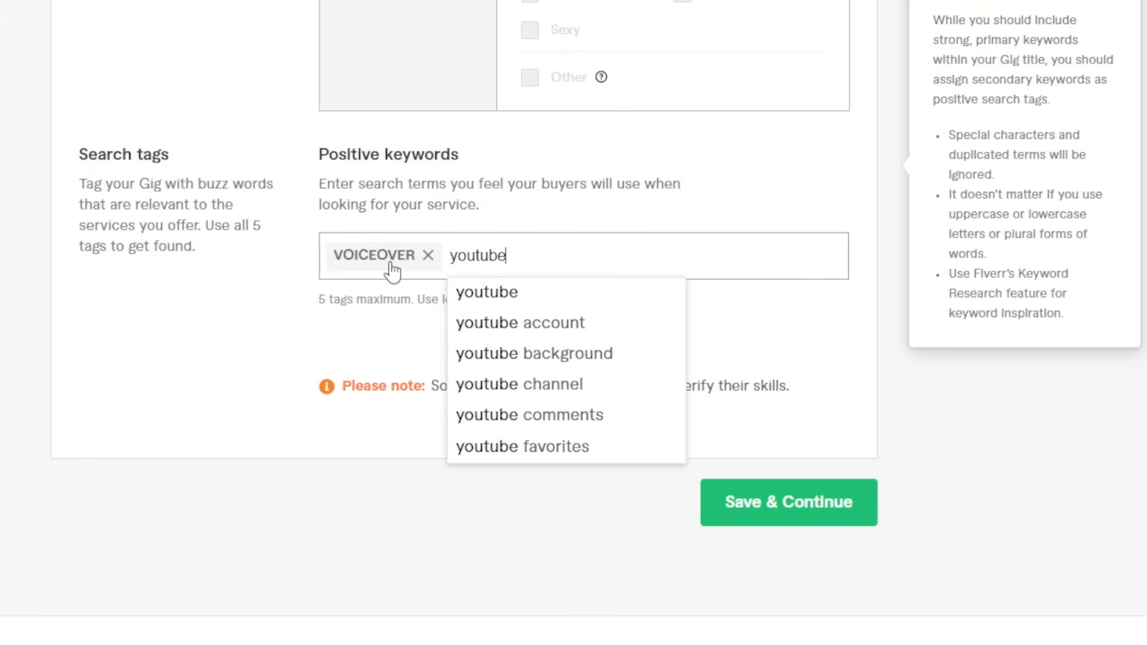
key(Return)
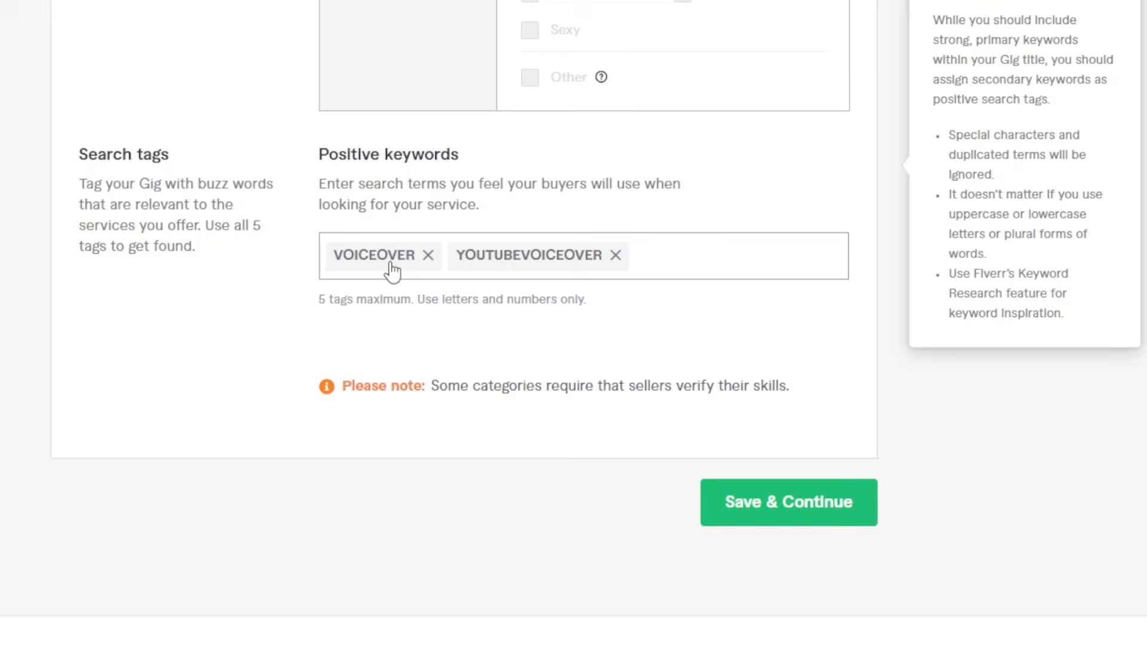
text(booknarration)
key(Return)
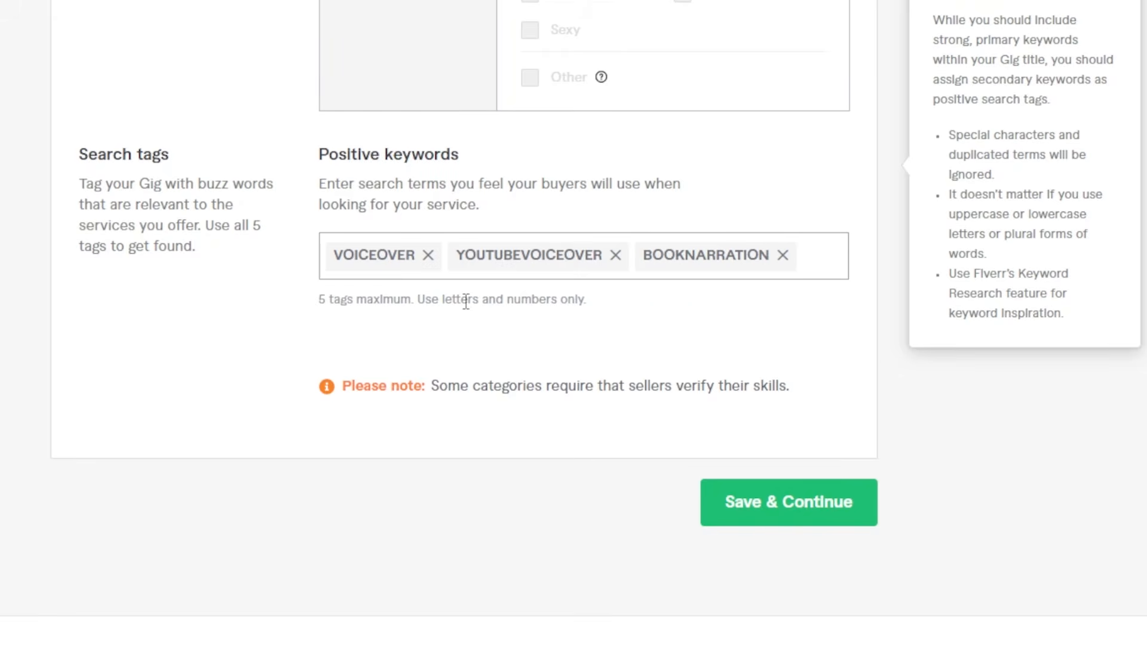
click(761, 495)
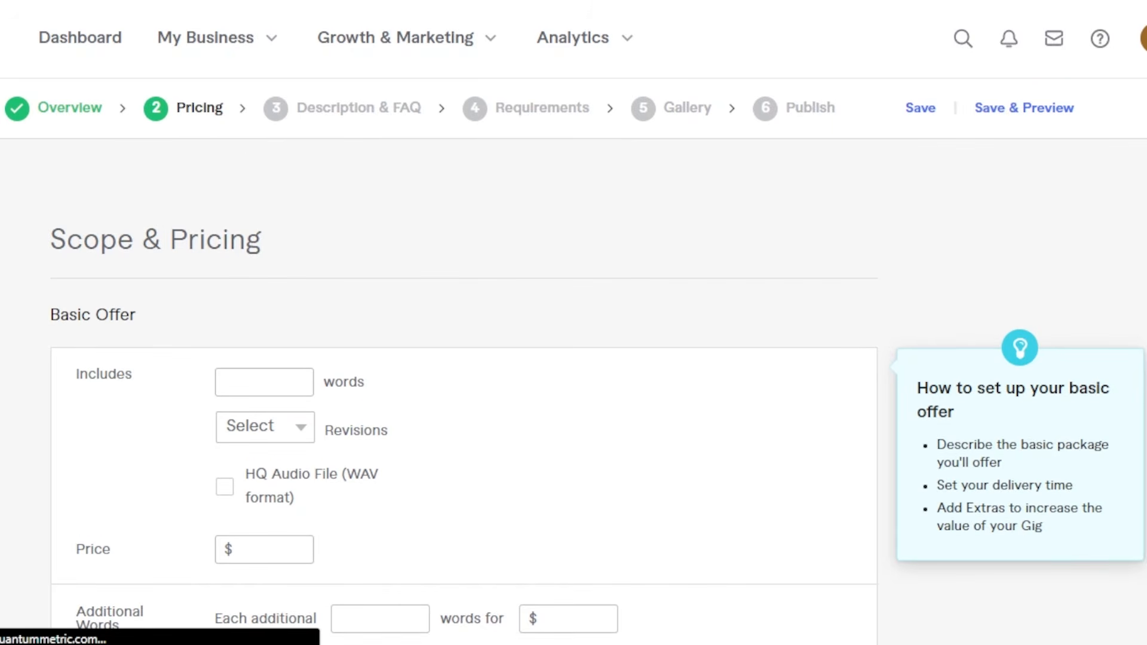
Step: Define the basic offer as 1000 words with 2 revisions at a price of $500
scroll(237, 144, down, 5)
scroll(573, 322, down, 20)
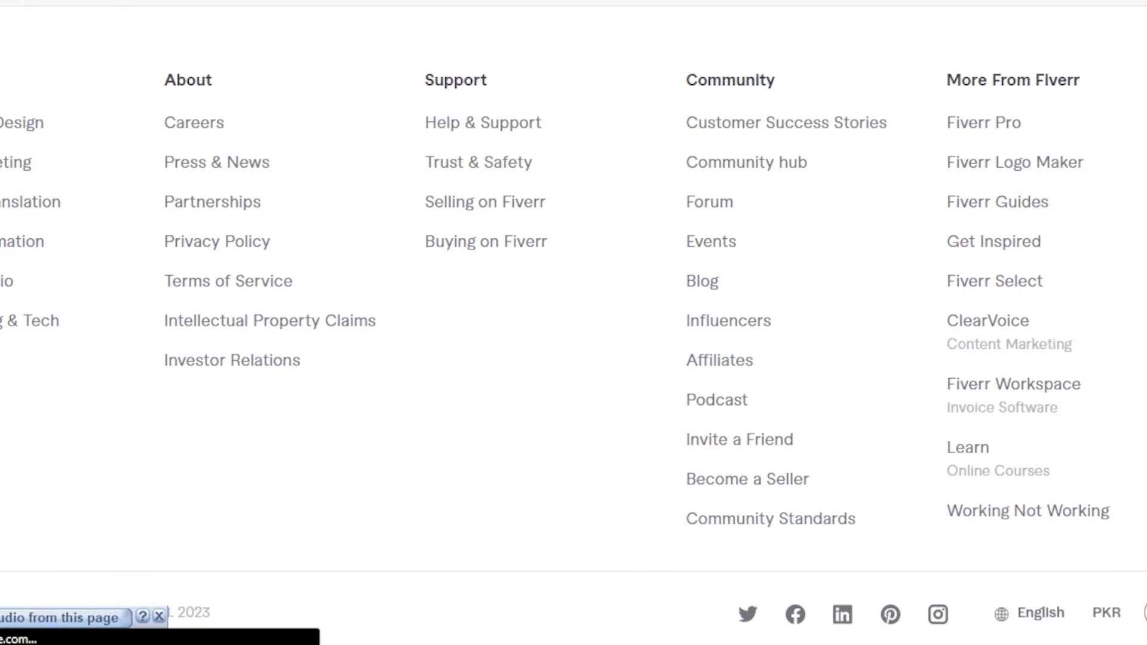
scroll(573, 322, up, 20)
scroll(573, 322, down, 5)
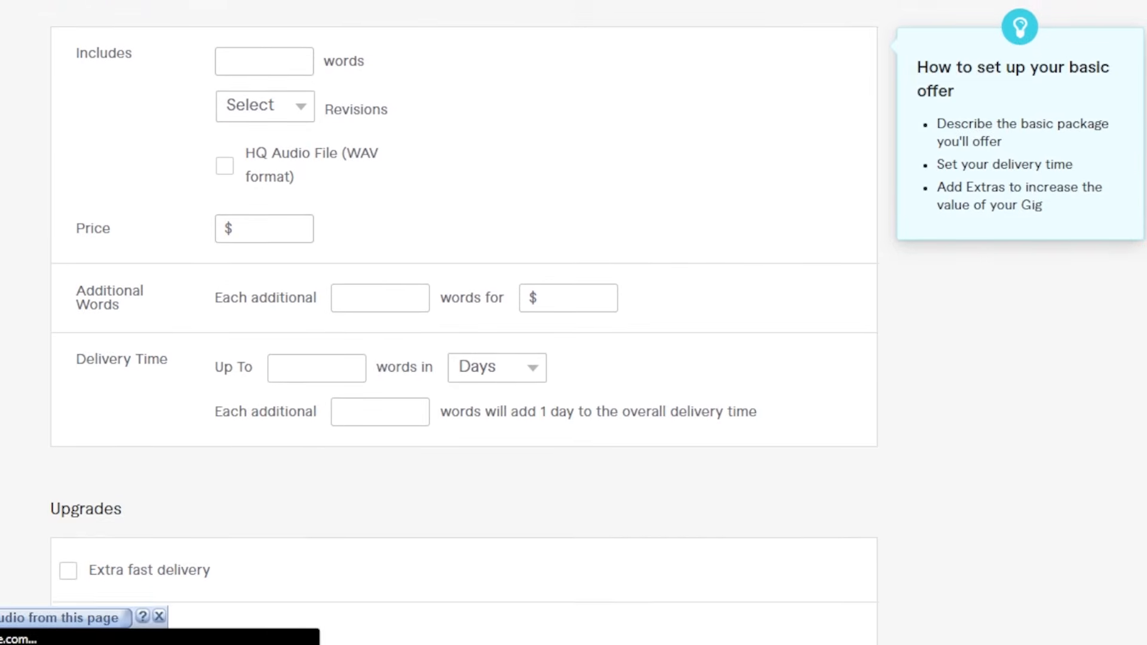
scroll(574, 323, up, 1)
click(251, 80)
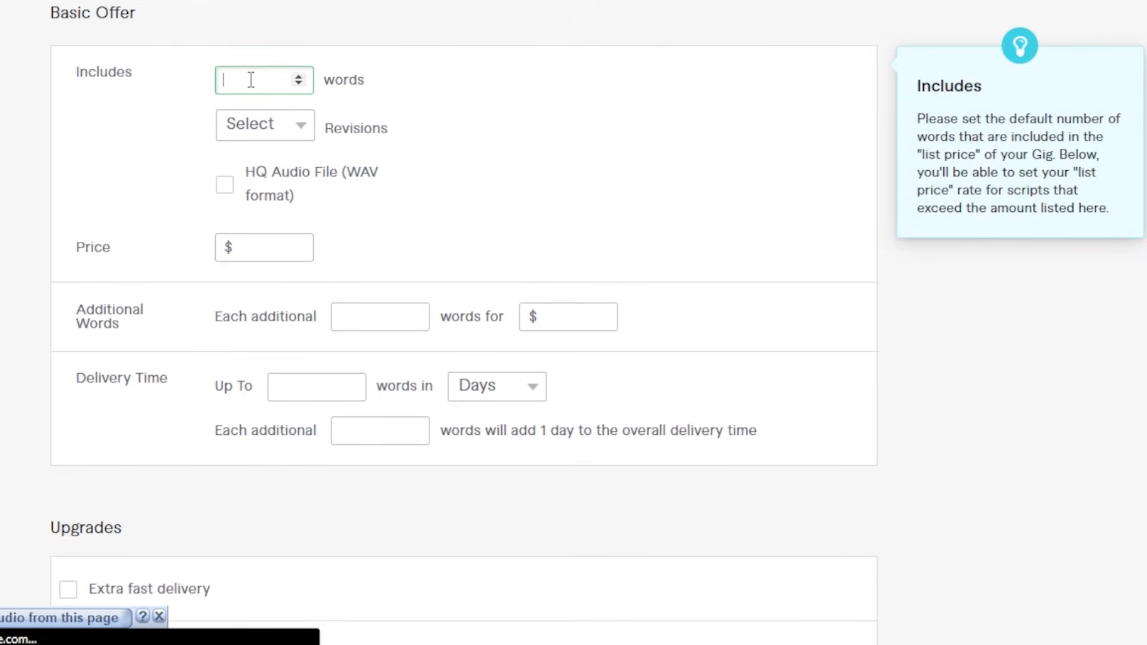
text(1000)
click(264, 133)
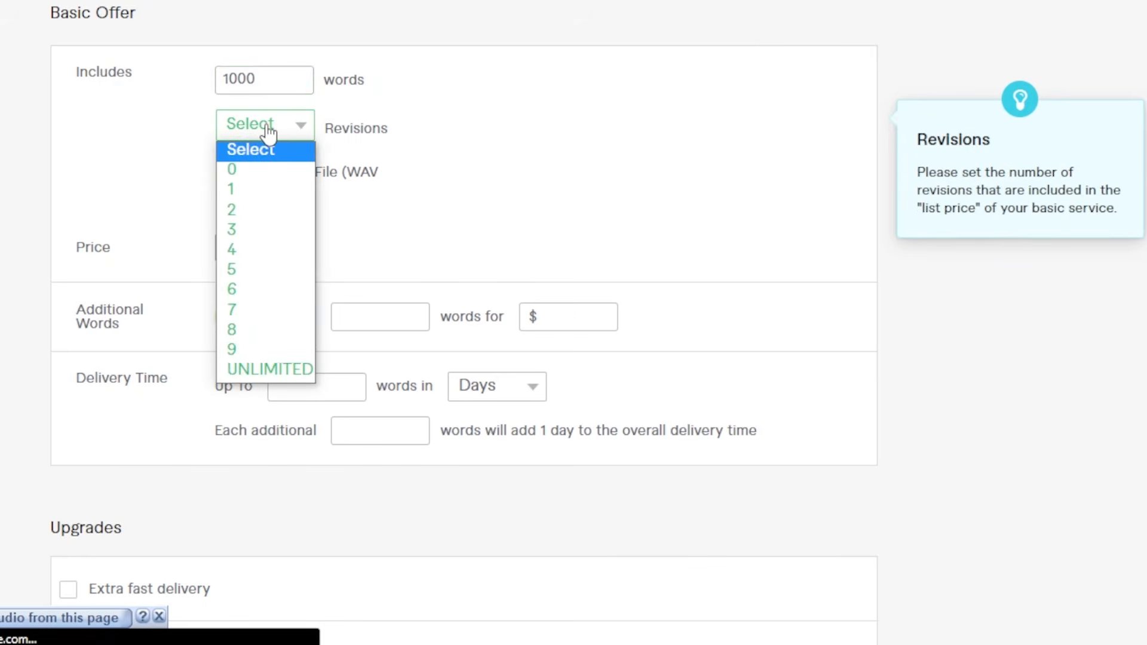
click(258, 213)
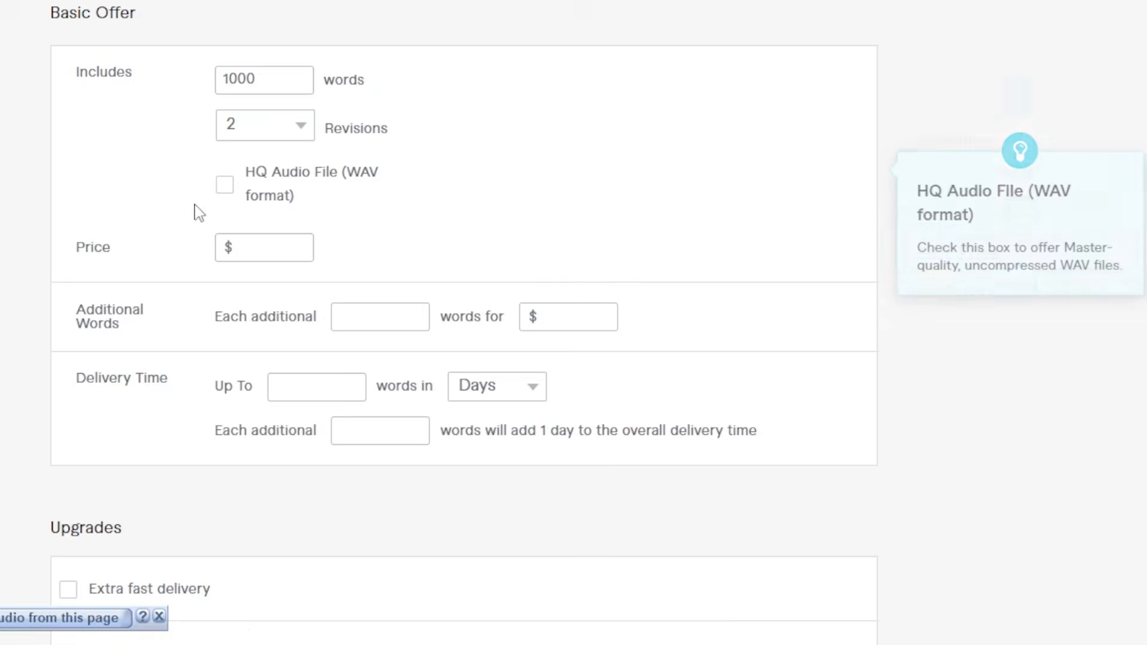
click(252, 249)
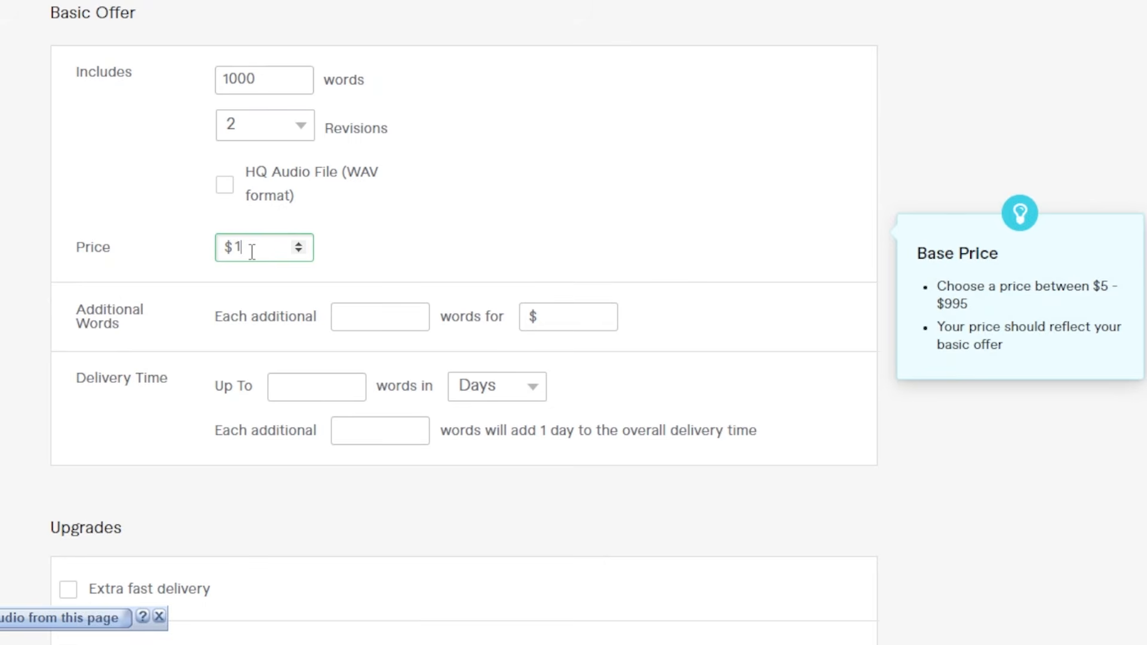
text(5000)
Step: Price each additional 100 words at $10, and set delivery to up to 5 words with each additional 6 words adding one day
click(398, 307)
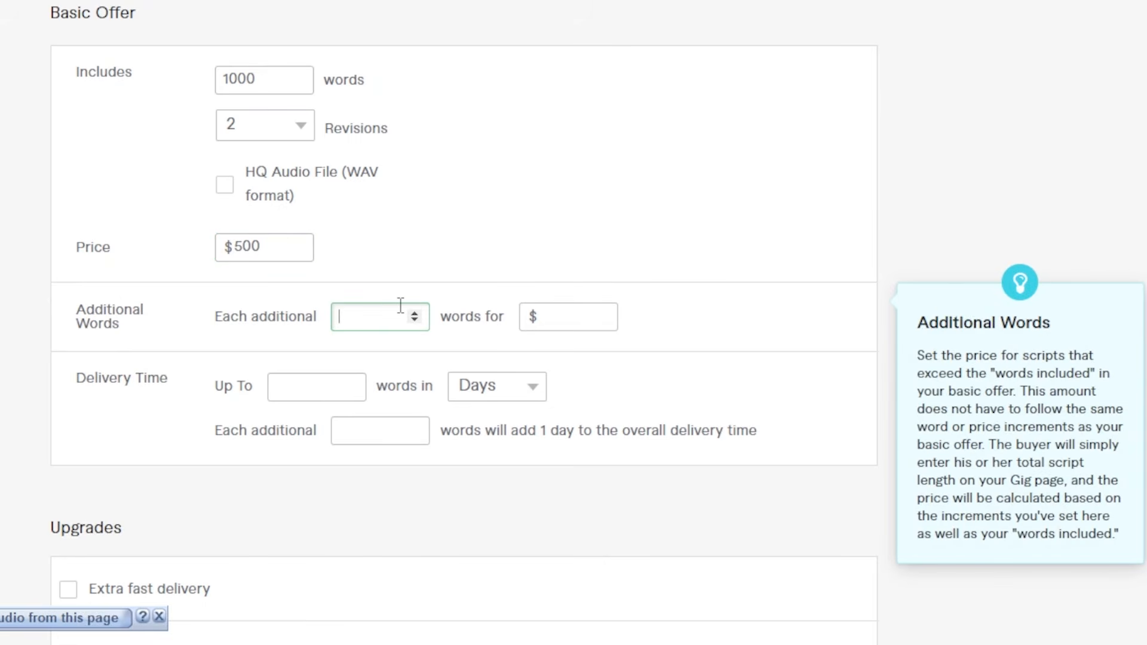
text(100)
click(562, 323)
text(10)
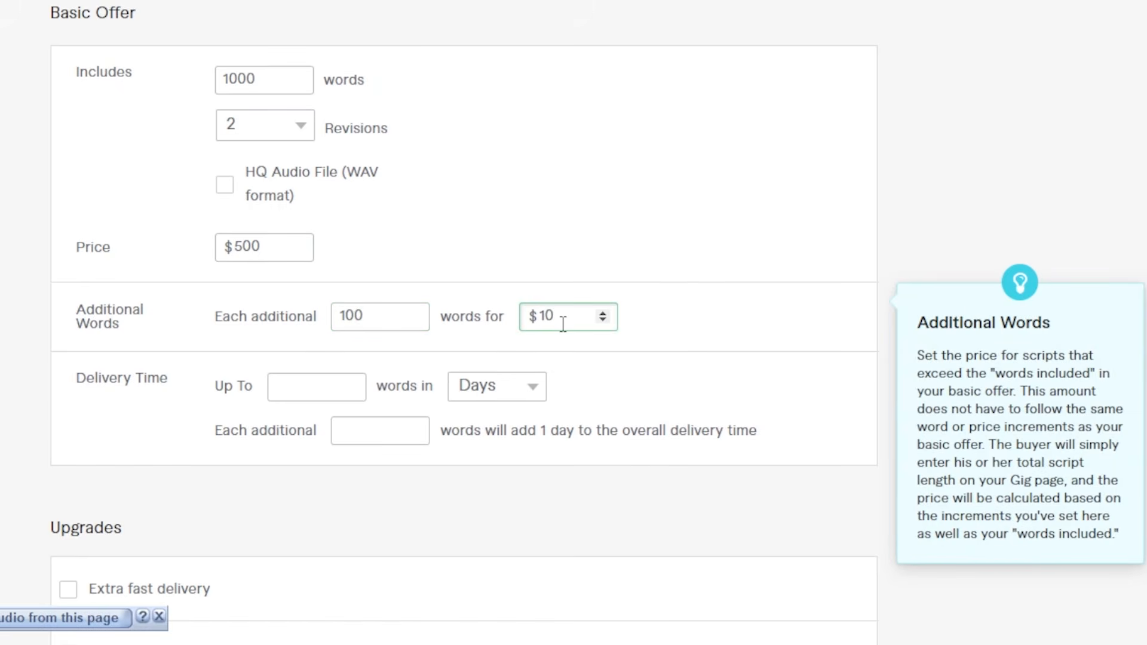
click(323, 385)
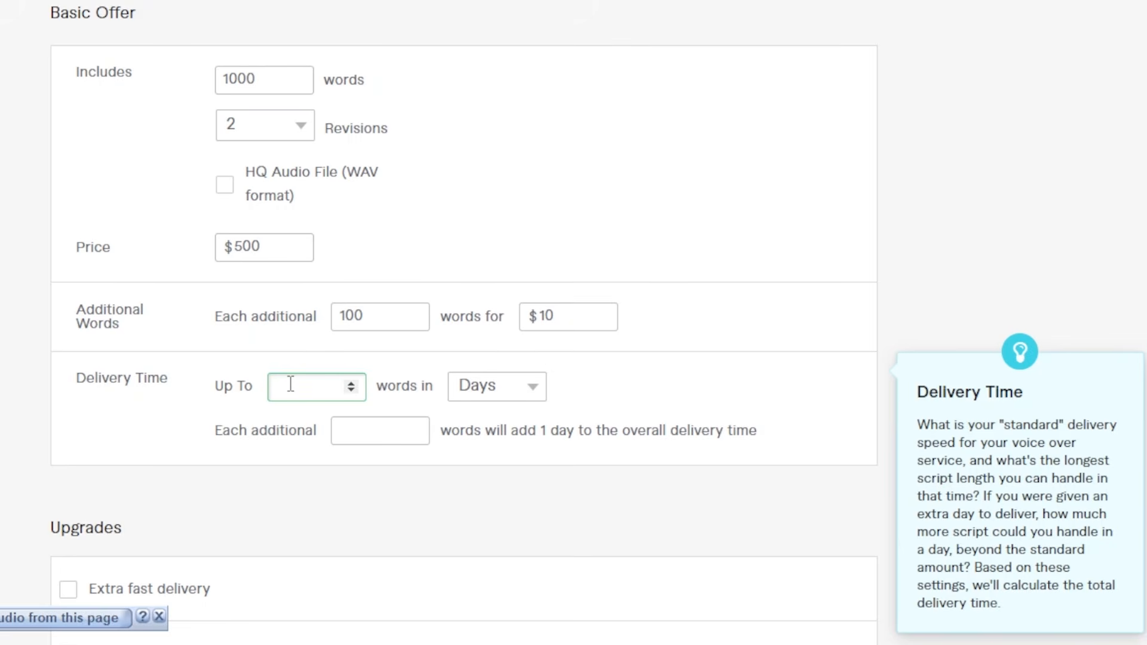
click(358, 431)
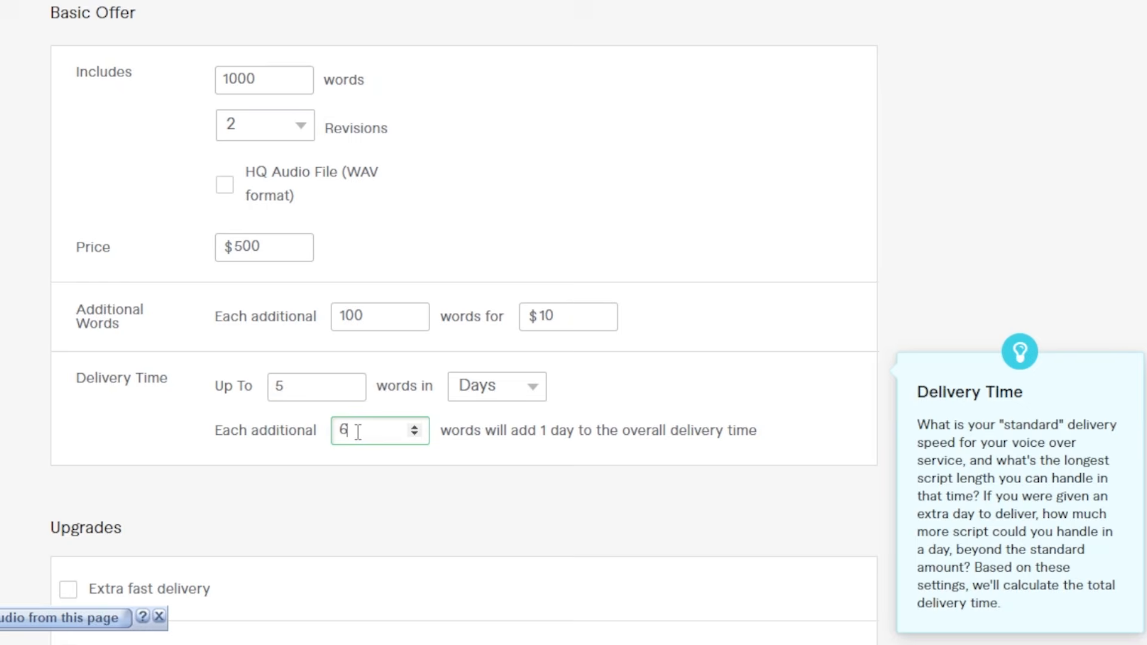
Step: Look through the optional gig upgrades, from extra fast delivery to background music
scroll(499, 241, down, 10)
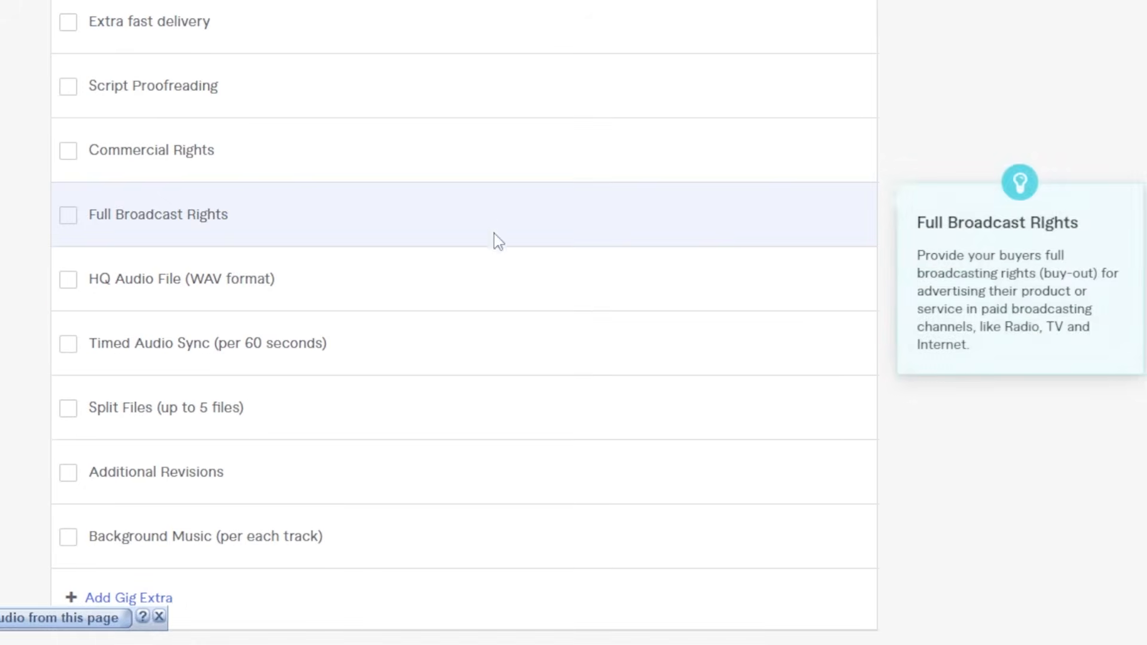
scroll(464, 317, down, 8)
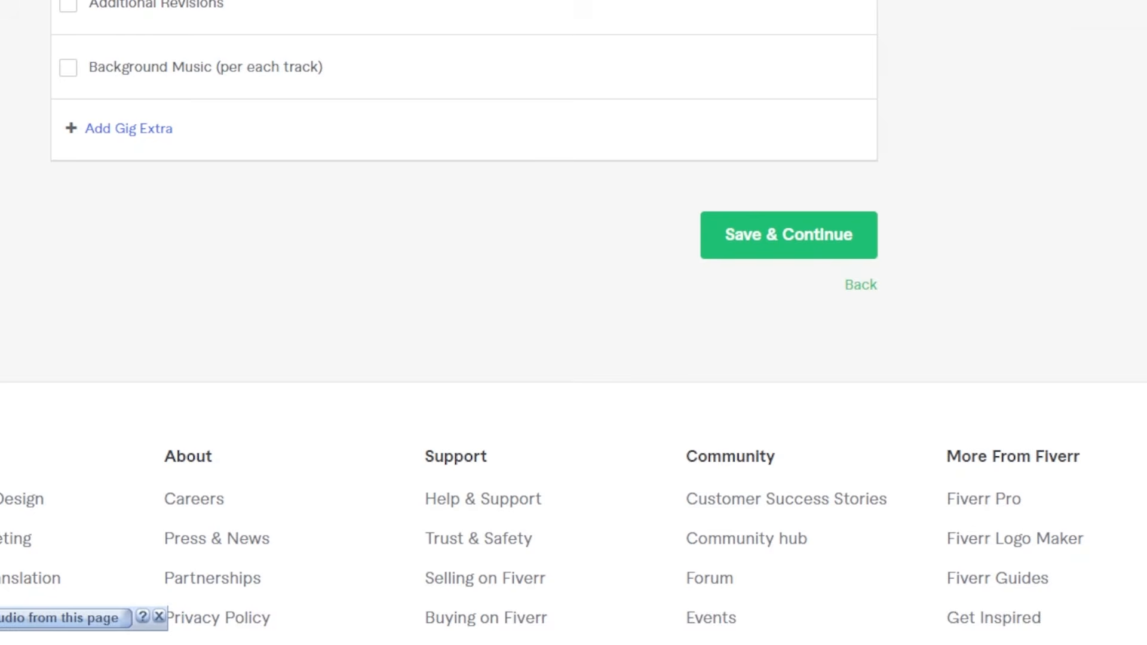
scroll(1145, 327, up, 11)
scroll(1145, 327, down, 3)
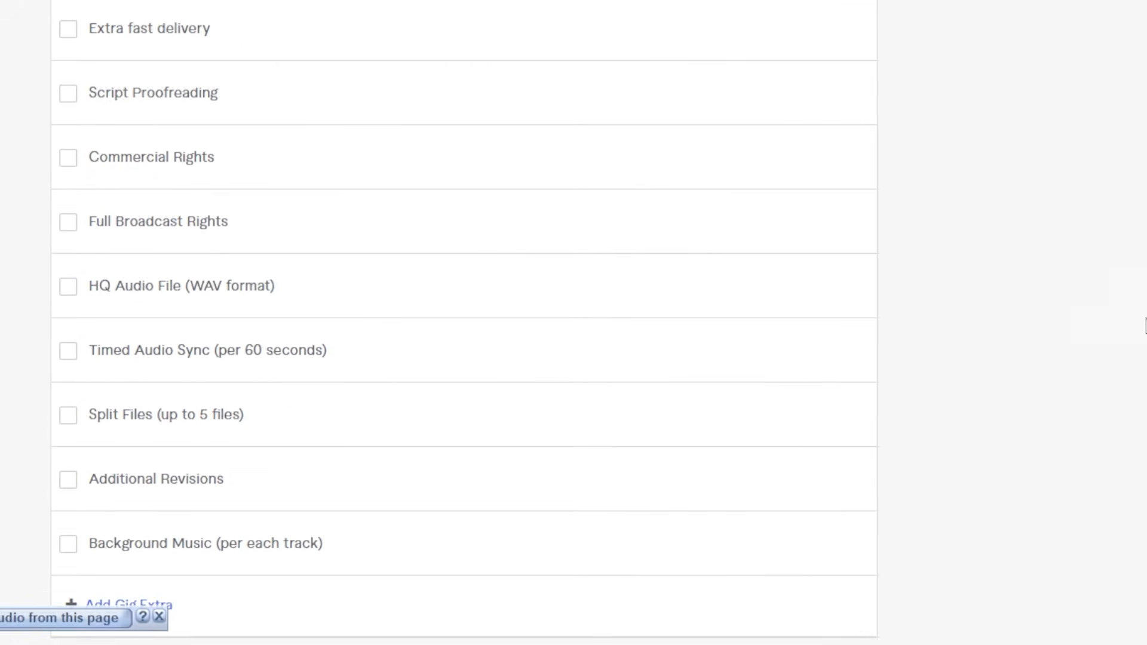
Step: Save the scope and pricing without any gig extras and continue to the description
scroll(686, 279, down, 5)
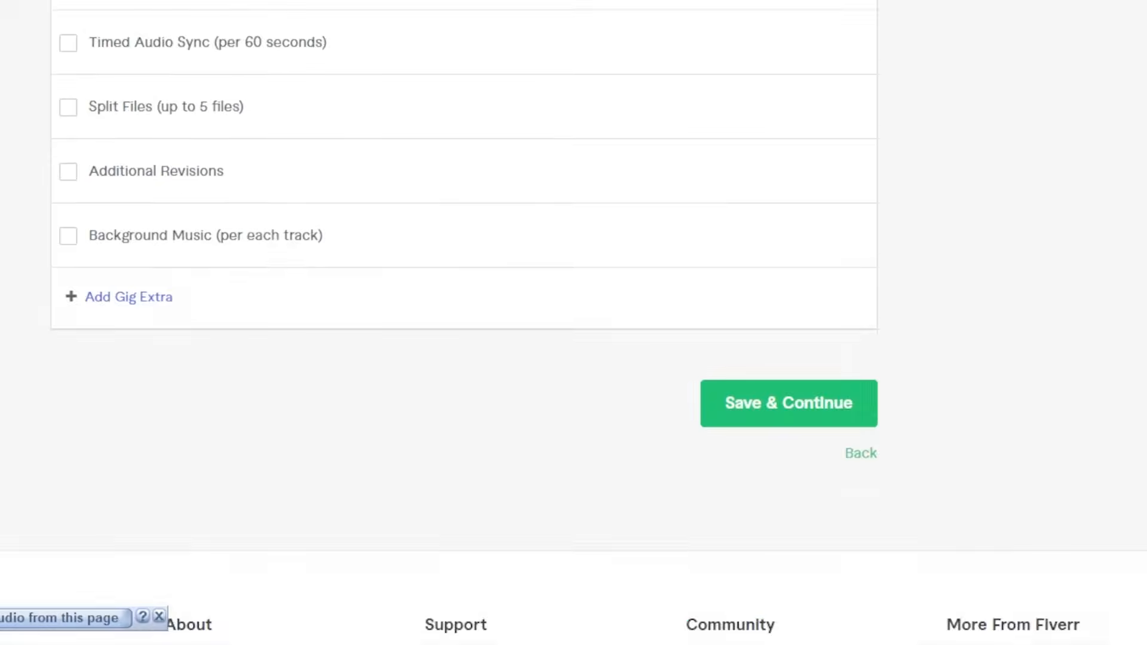
scroll(740, 217, down, 3)
click(739, 216)
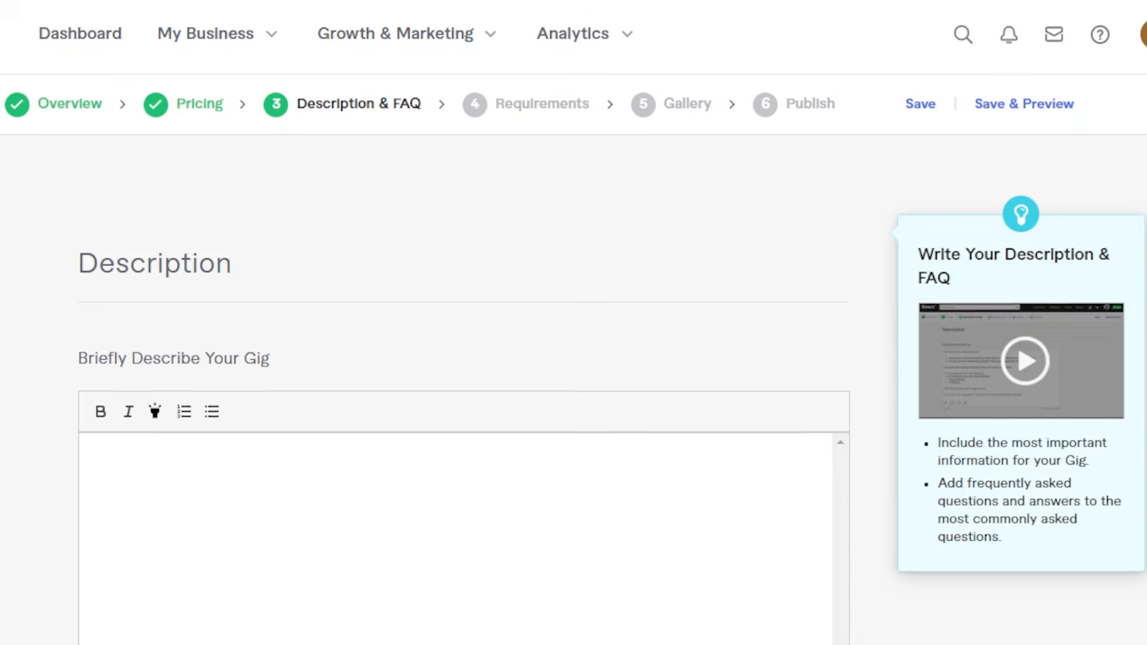
Step: Describe the gig as professional voiceover for YouTube videos, listing high quality, fast delivery time, satisfied clients, and explainer and tutorial videos
scroll(418, 358, down, 5)
click(243, 202)
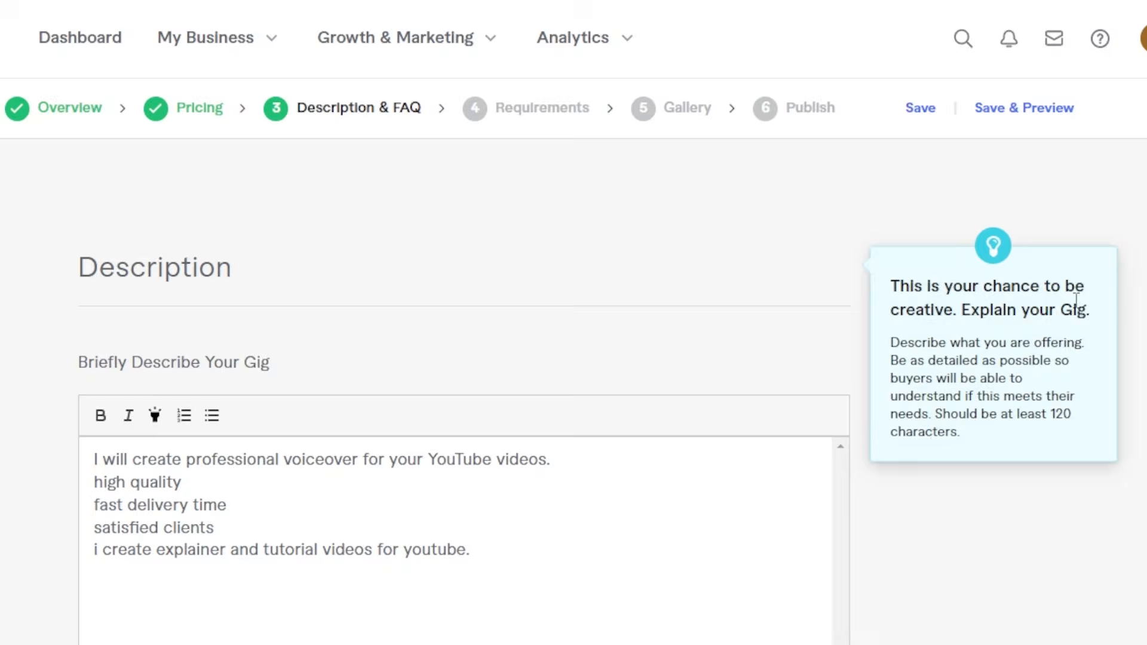
scroll(529, 261, down, 3)
scroll(371, 263, down, 1)
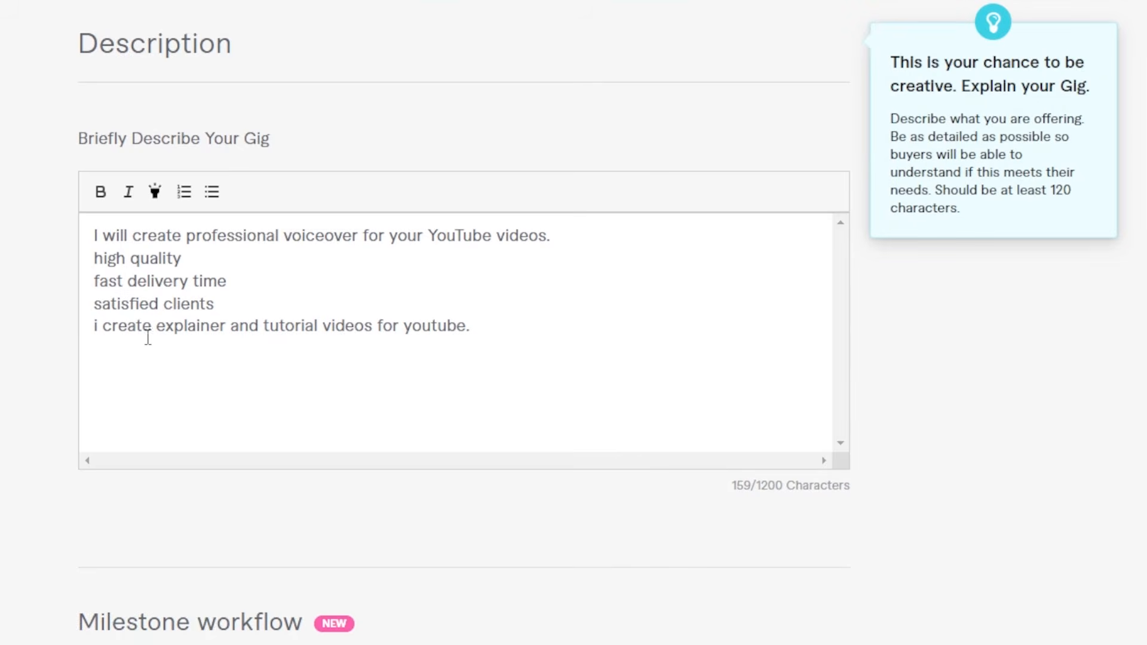
scroll(418, 316, down, 2)
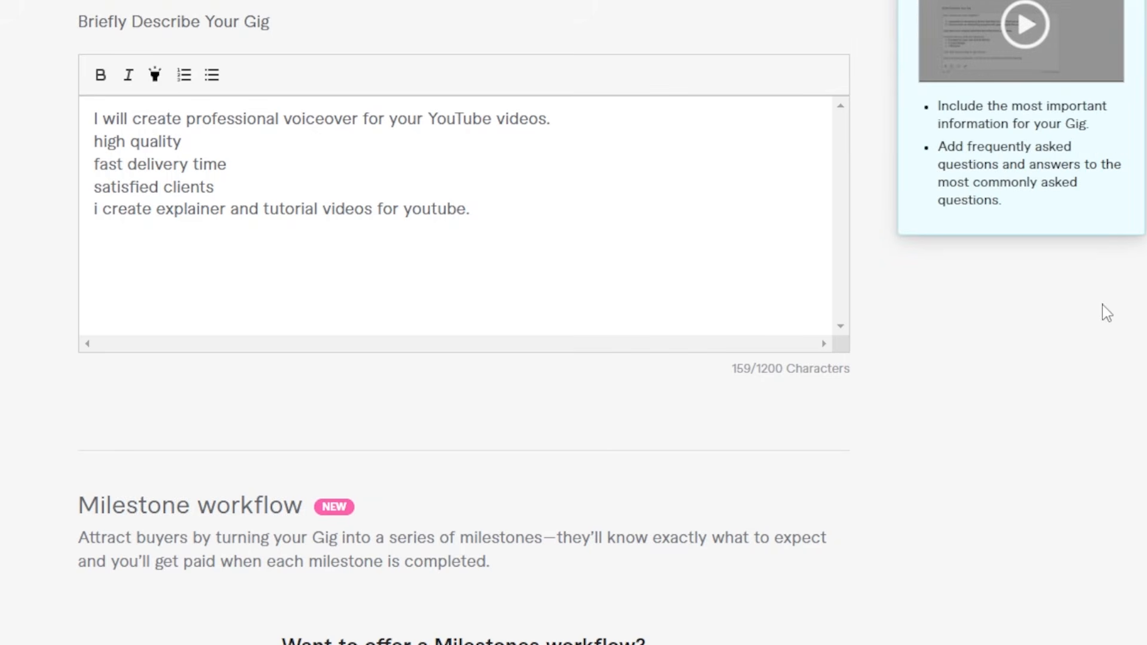
Step: Skip the milestone workflow and FAQs, and save the description to continue to the requirements
scroll(1105, 312, down, 4)
scroll(464, 332, down, 10)
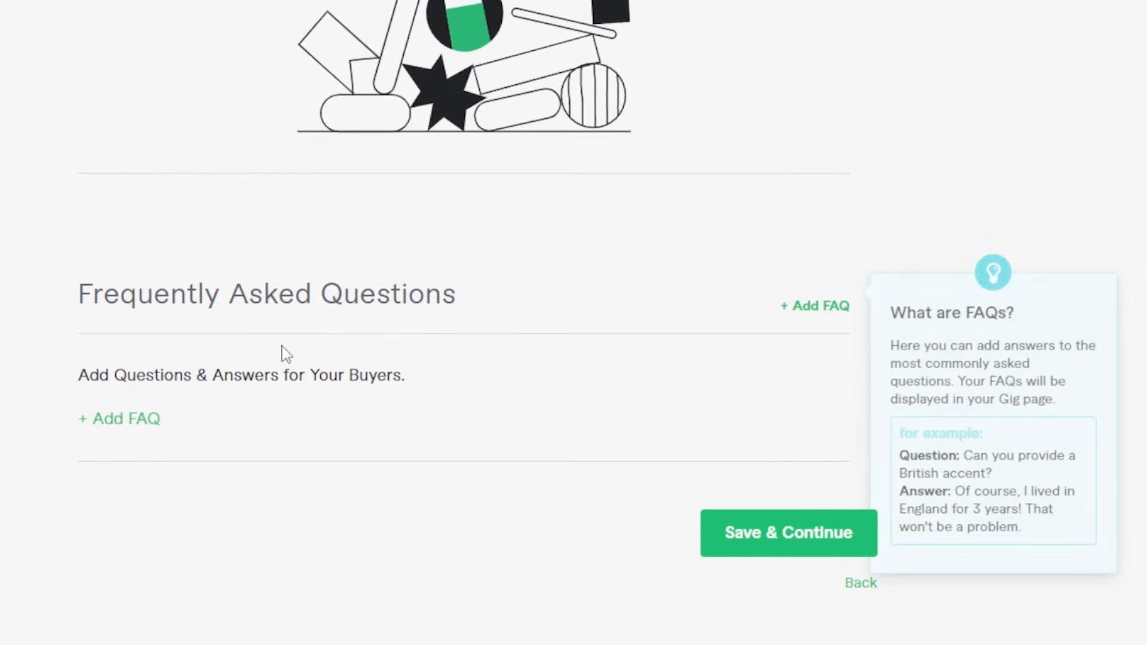
click(769, 534)
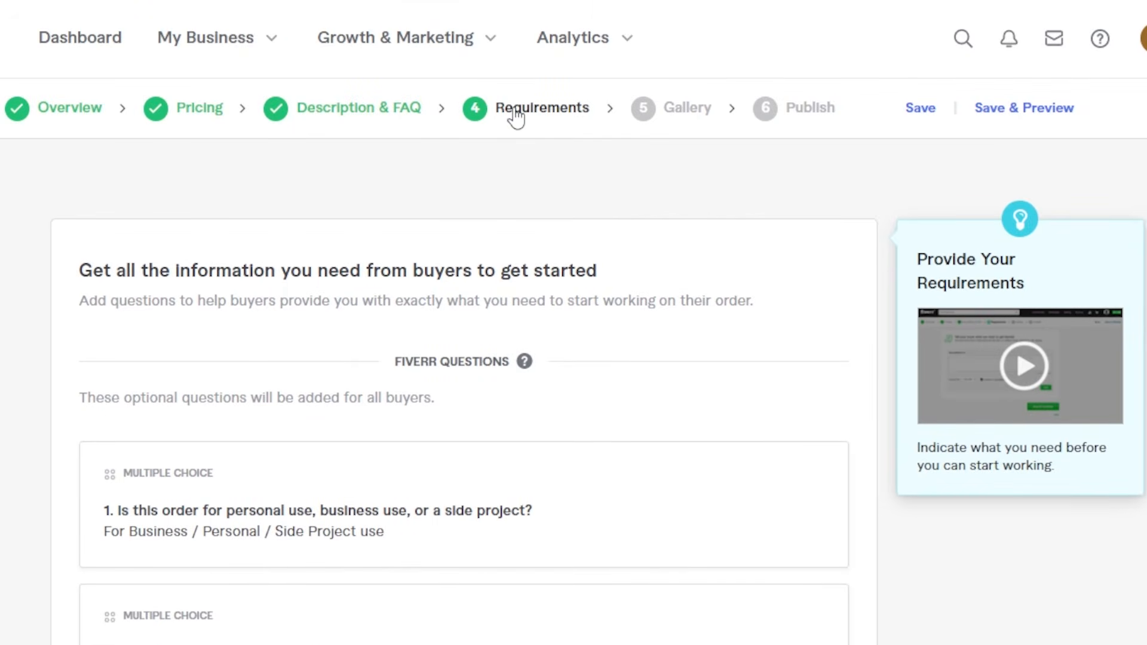
Step: Start a new required buyer question below the standard ones, reading "is any example video you want me to watch"
scroll(574, 359, down, 3)
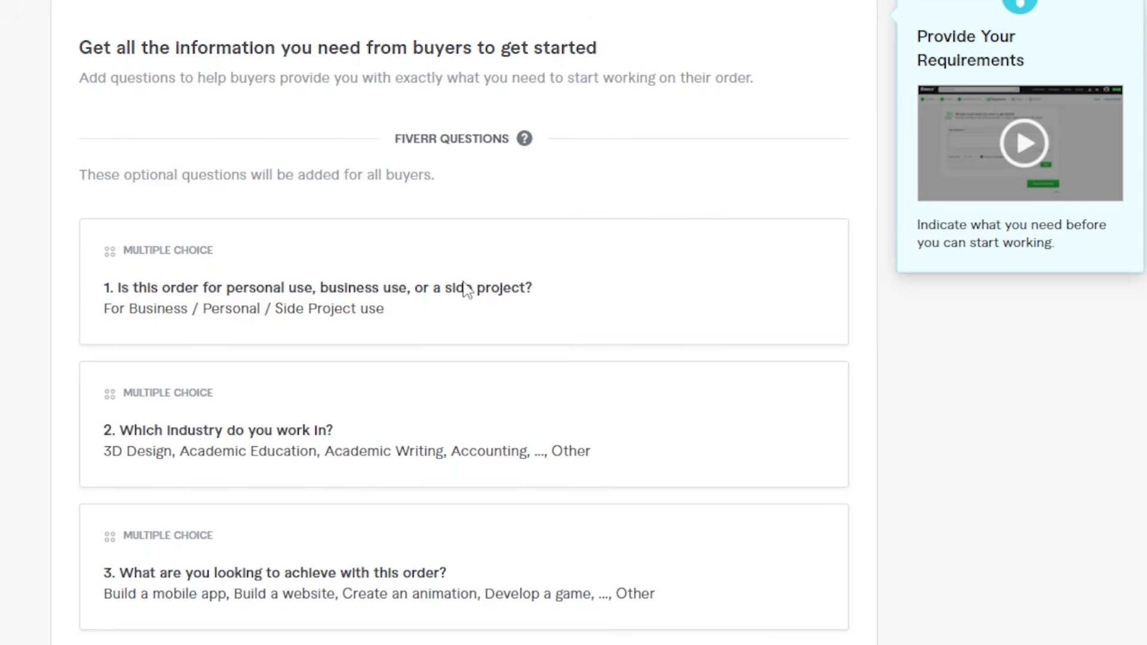
scroll(464, 322, down, 2)
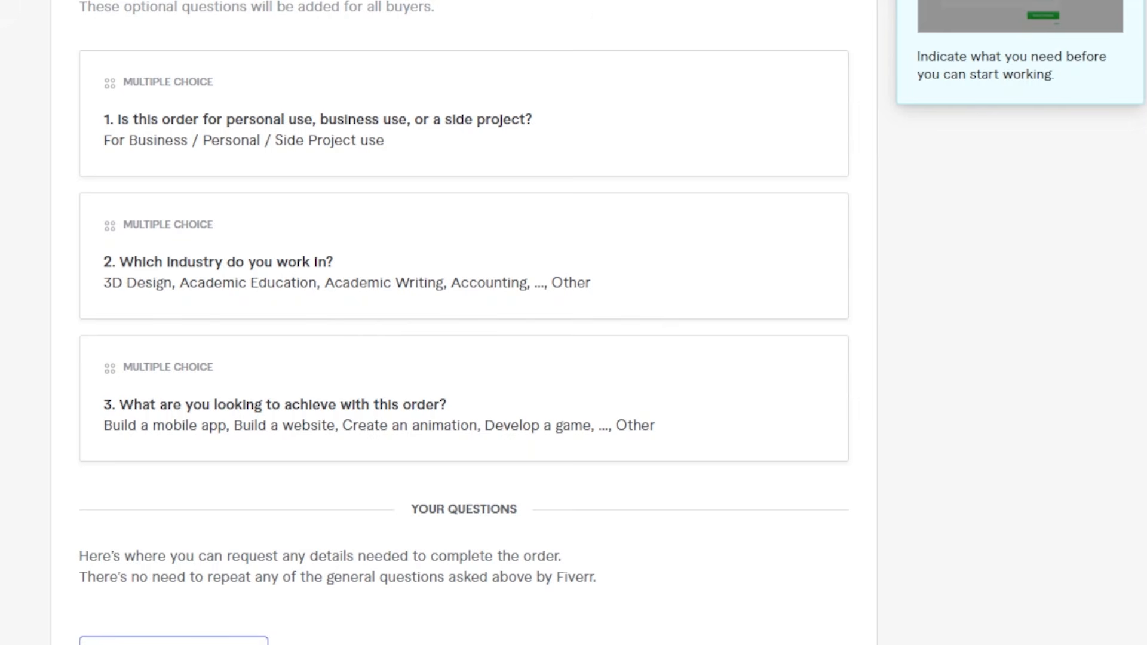
scroll(463, 322, down, 3)
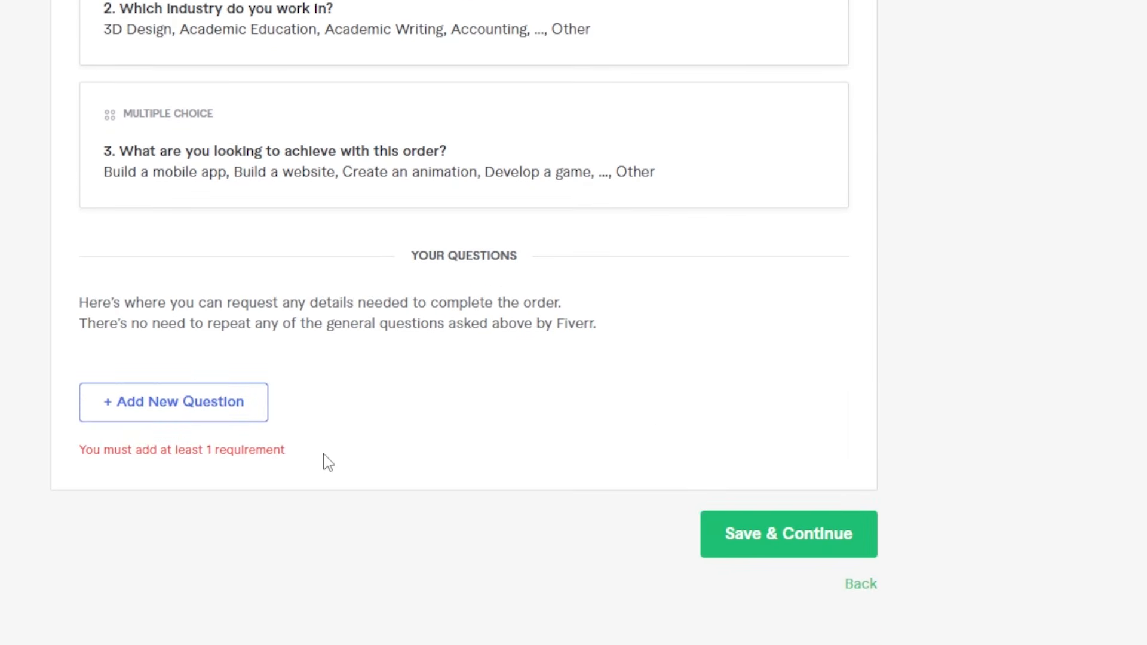
click(156, 418)
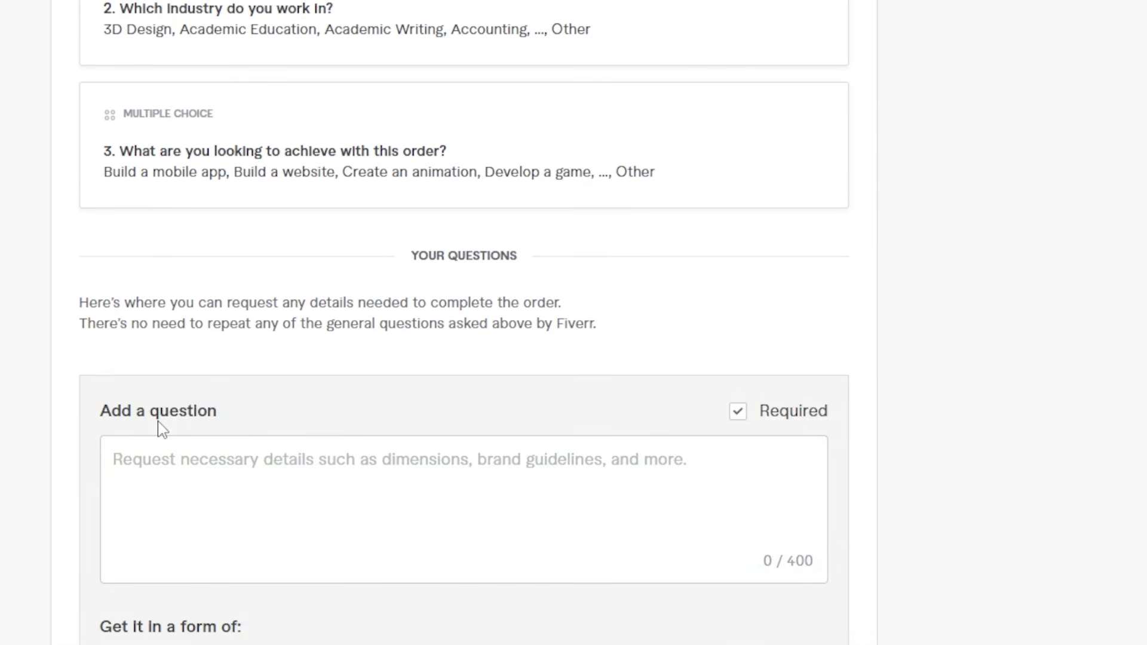
scroll(1057, 436, down, 3)
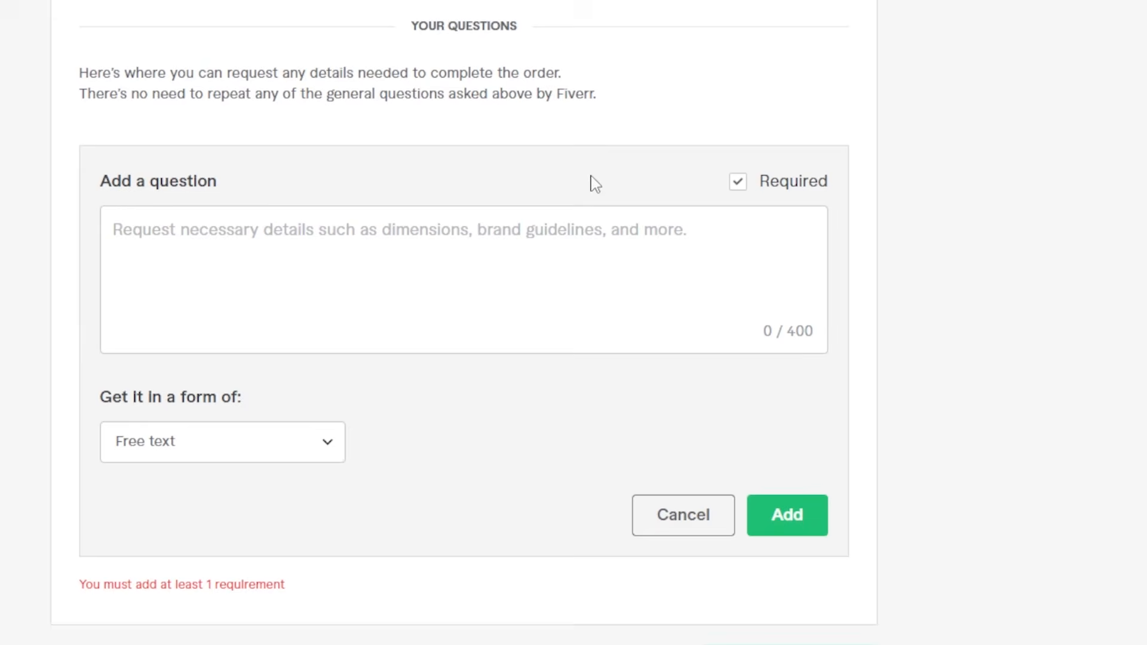
click(150, 224)
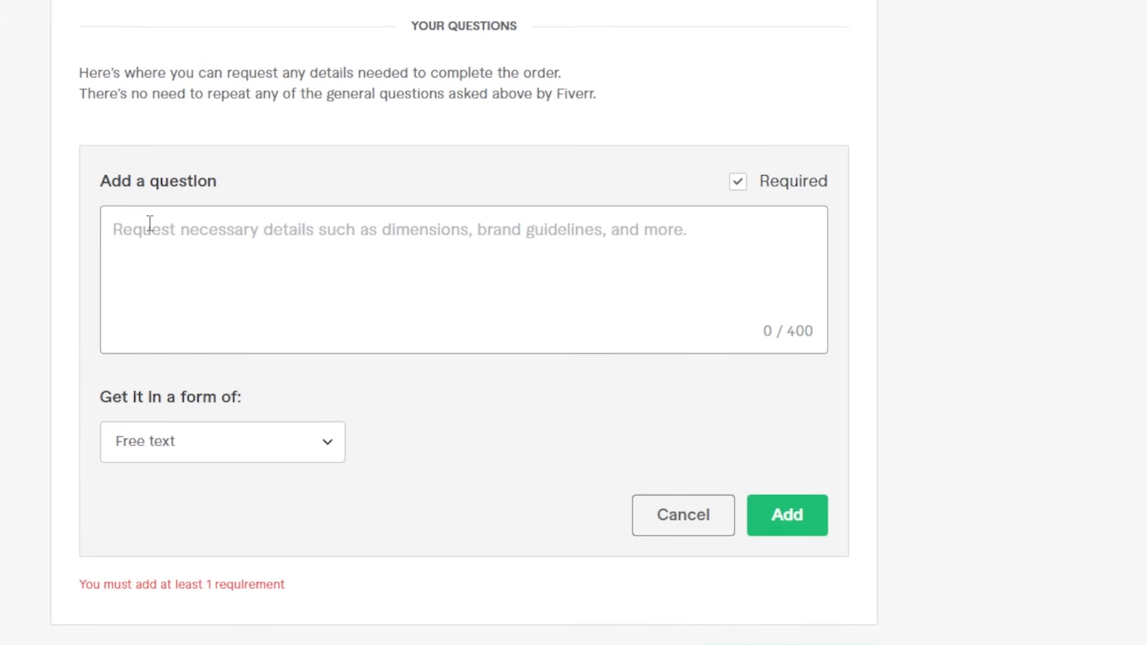
text(is)
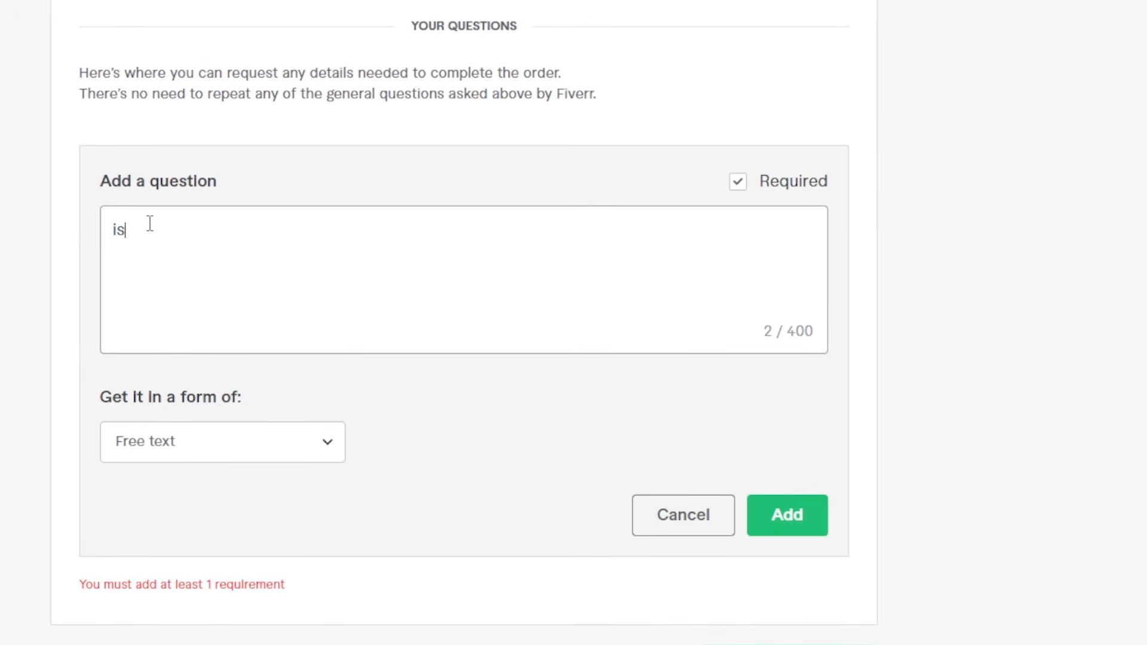
text( any example video )
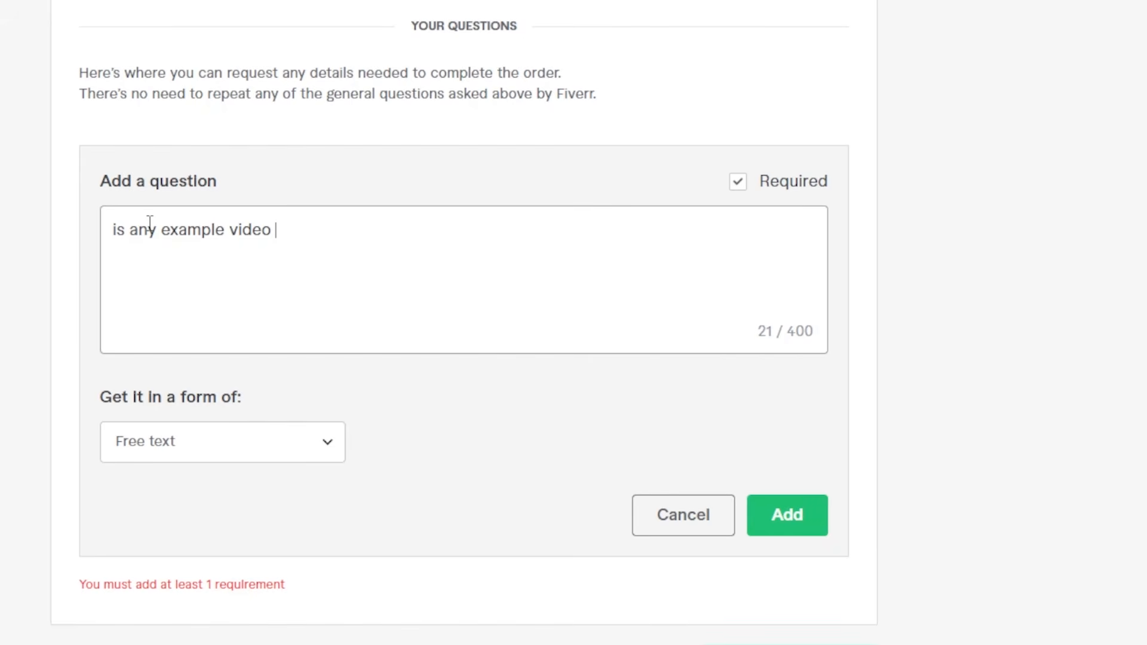
text(you wan)
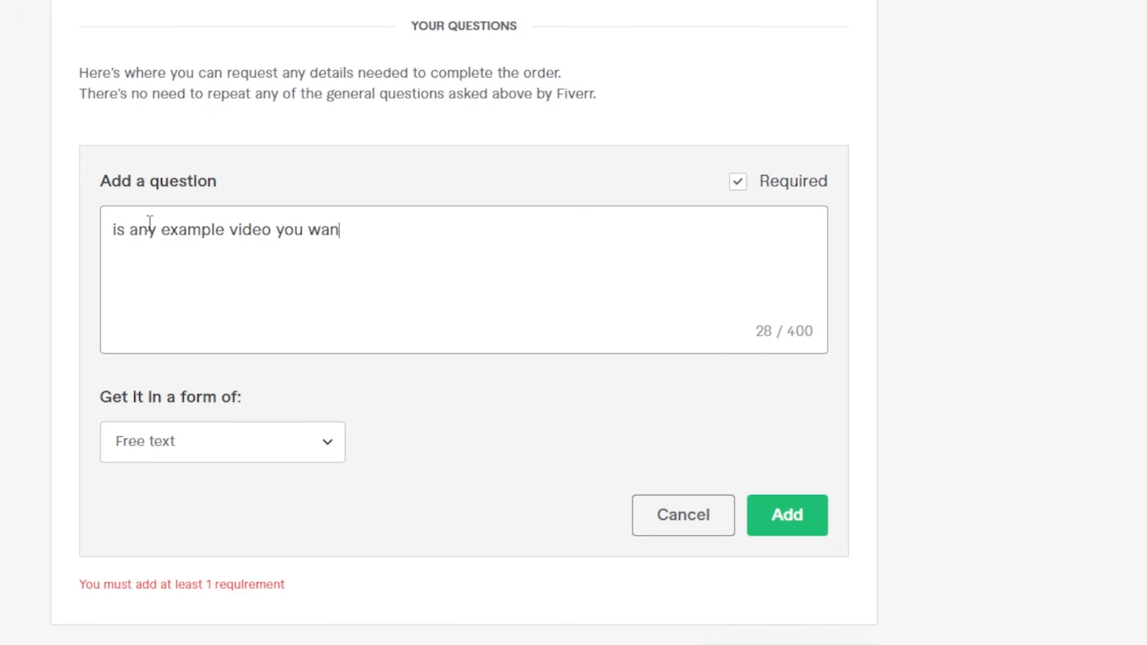
text(t me to)
text(wat)
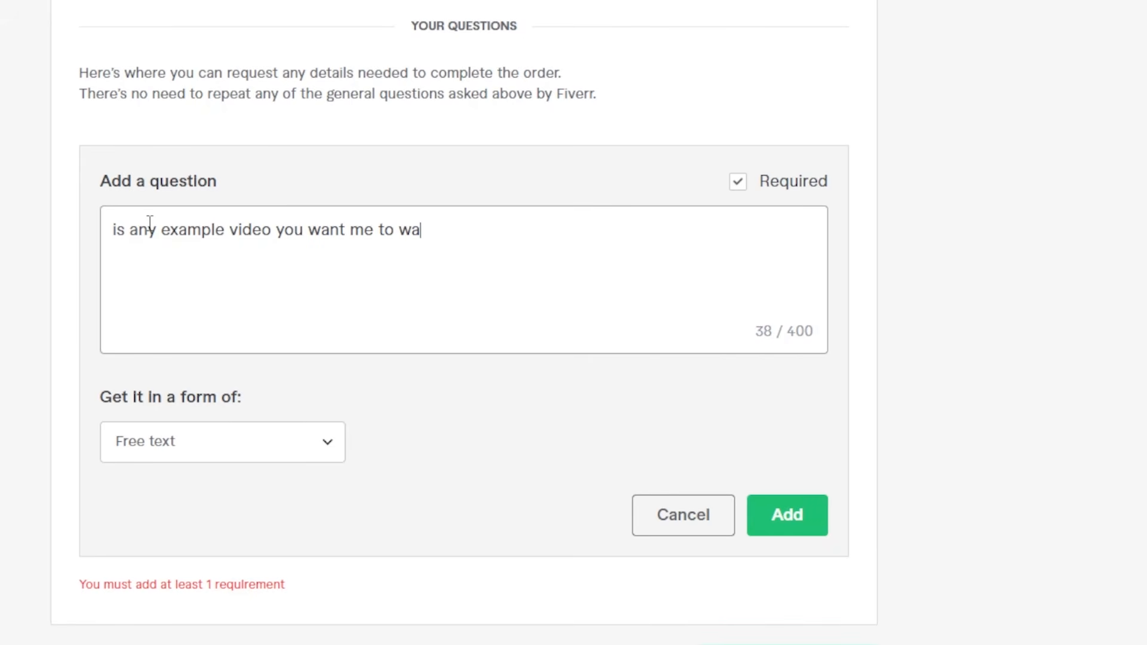
key(BackSpace)
text(tch)
Step: Add the buyer question with a free text answer, and save the requirements to continue to the gallery
click(205, 447)
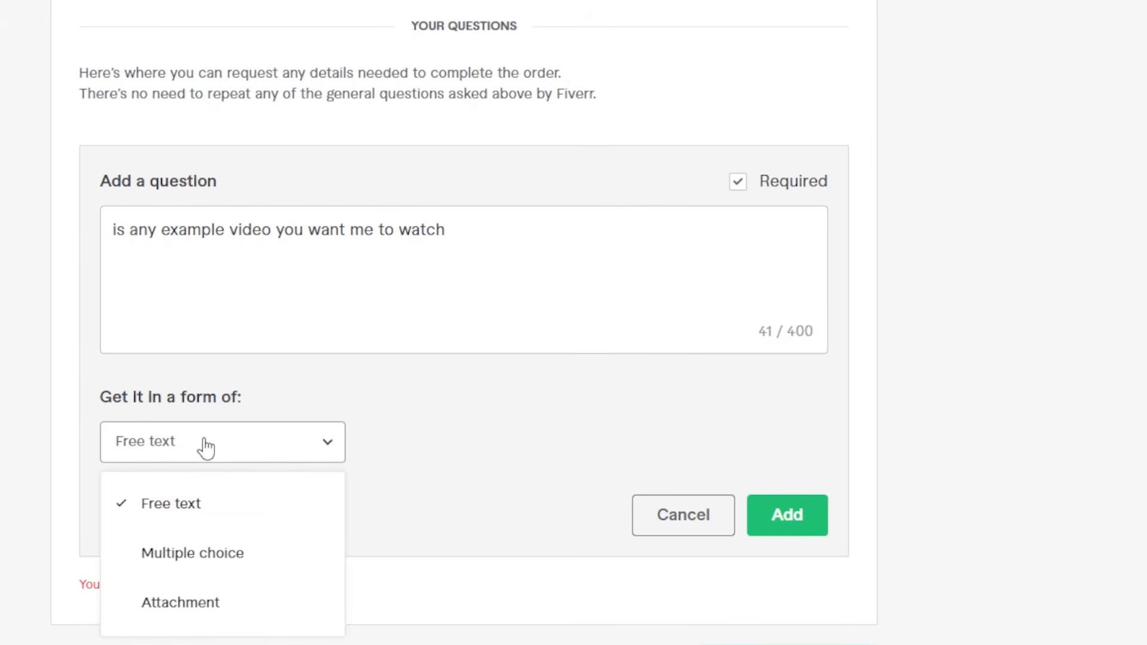
click(205, 515)
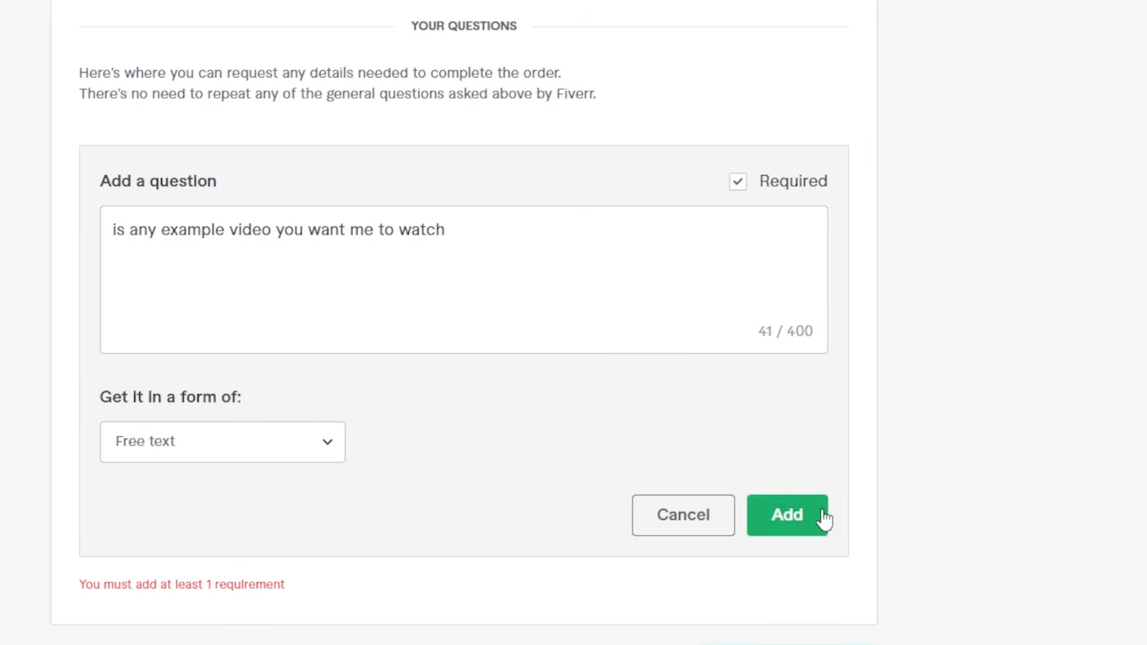
click(789, 520)
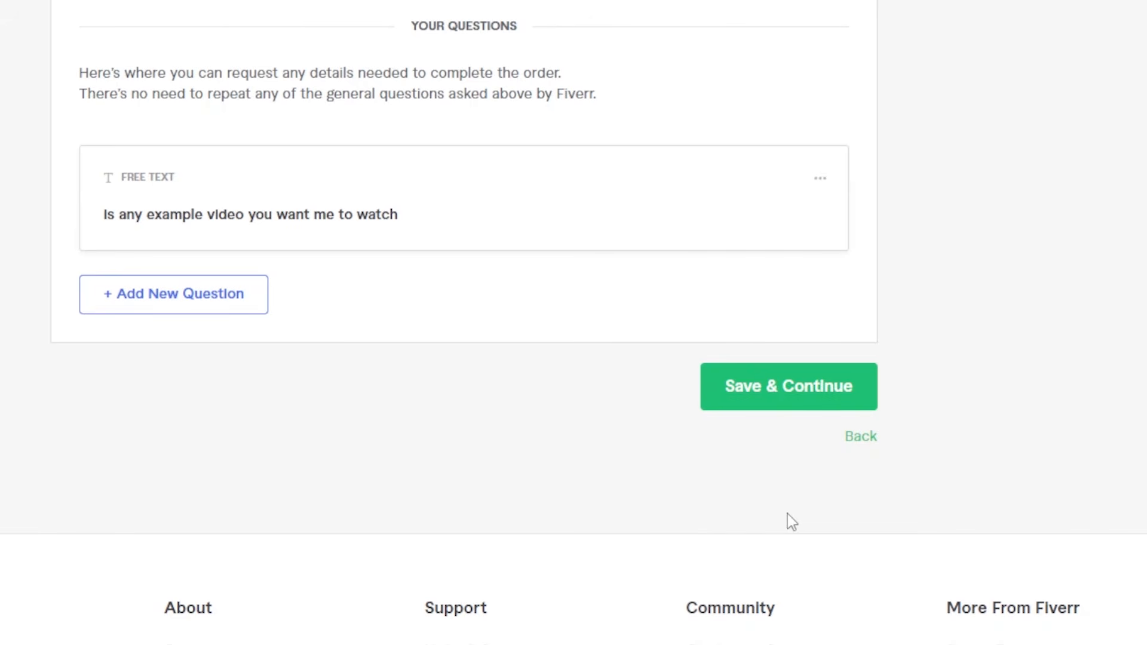
click(789, 392)
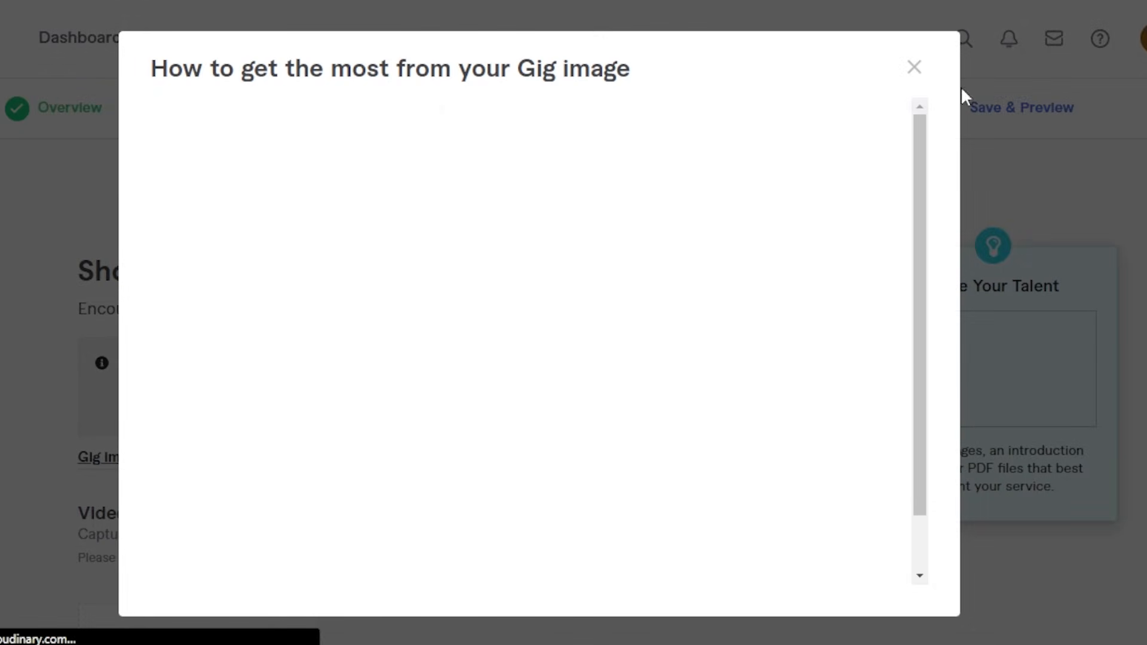
Step: Dismiss the gig image guidance and look through the gallery's video, audio, image and document upload sections
click(905, 69)
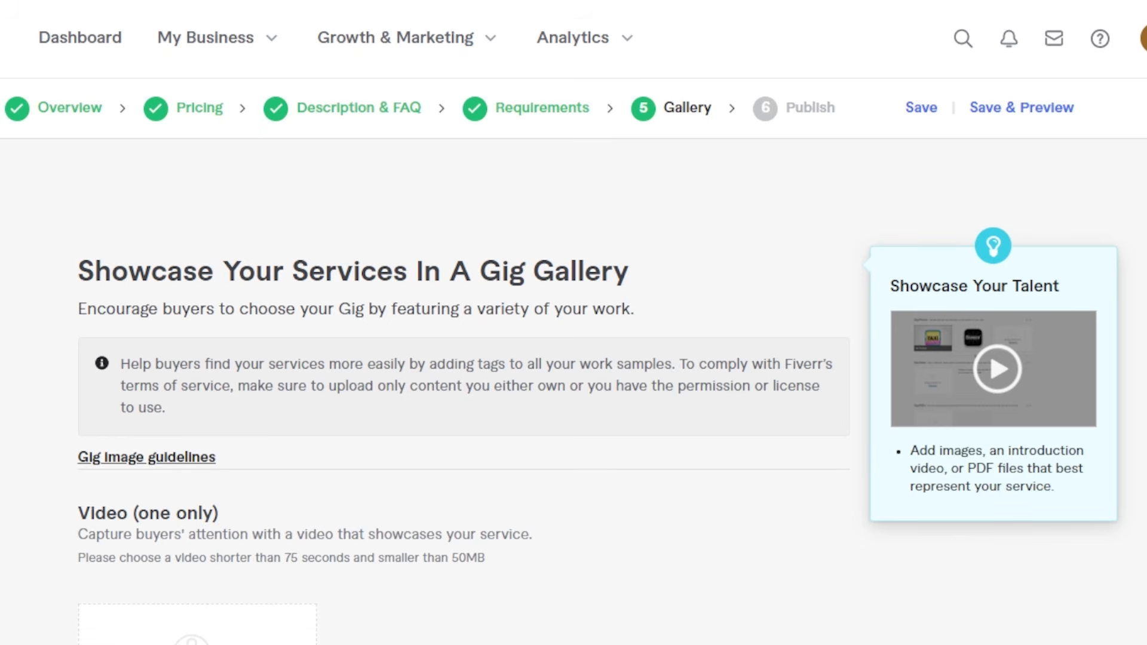
scroll(464, 323, down, 15)
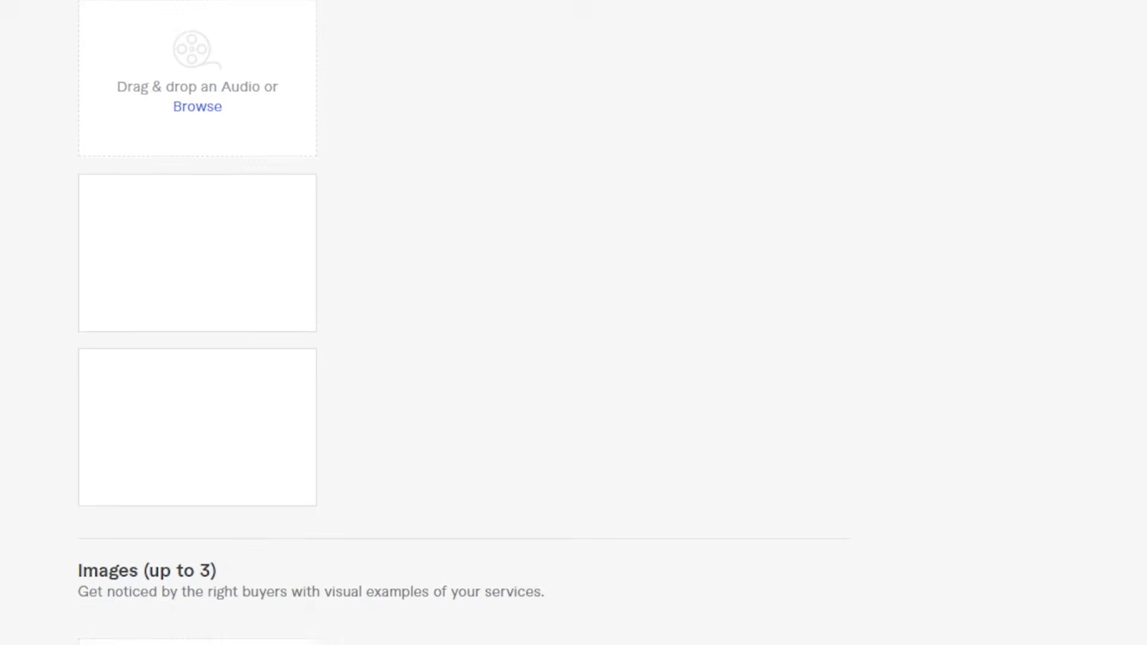
scroll(380, 308, up, 8)
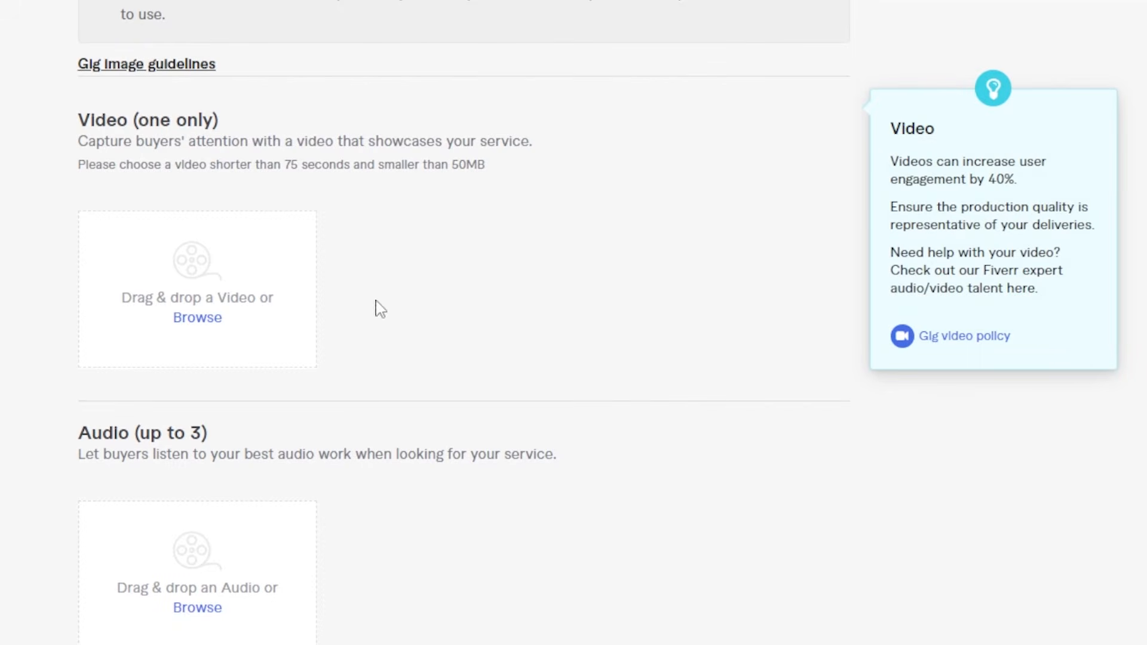
scroll(1045, 338, down, 5)
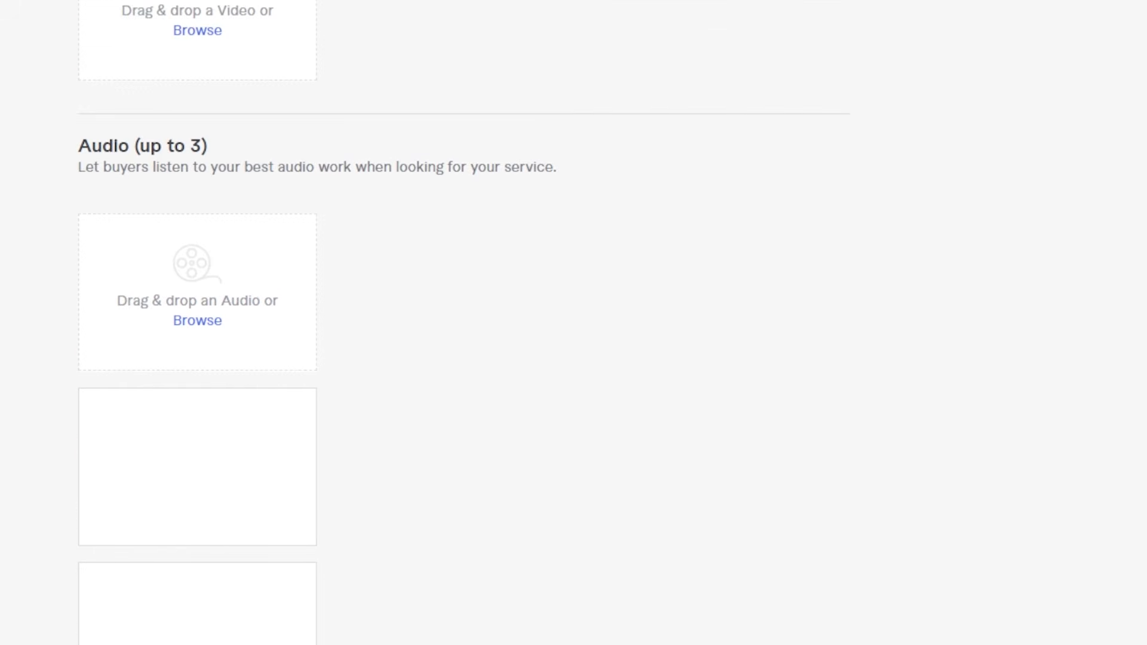
scroll(464, 323, down, 6)
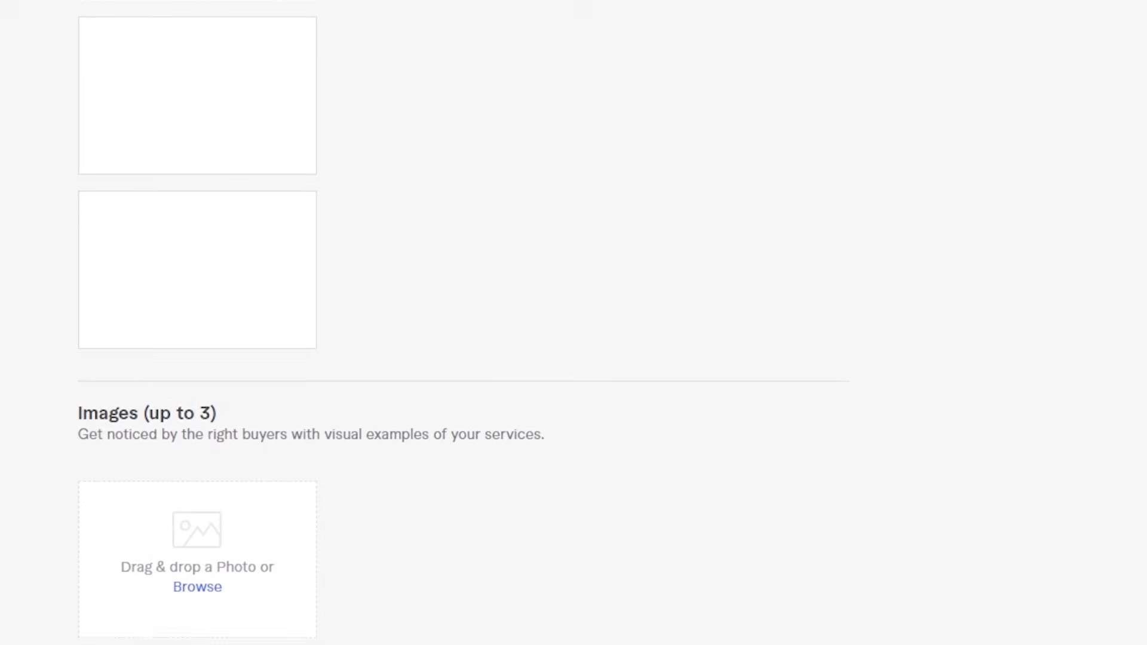
scroll(464, 323, down, 5)
scroll(463, 323, up, 7)
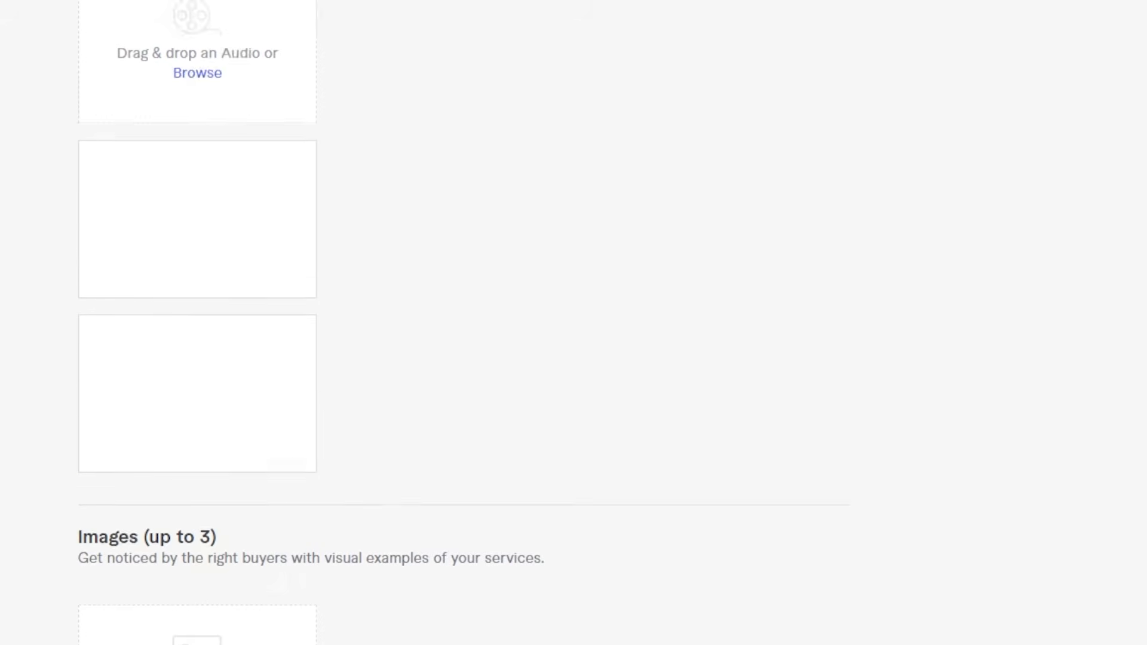
scroll(463, 323, up, 3)
scroll(463, 322, down, 15)
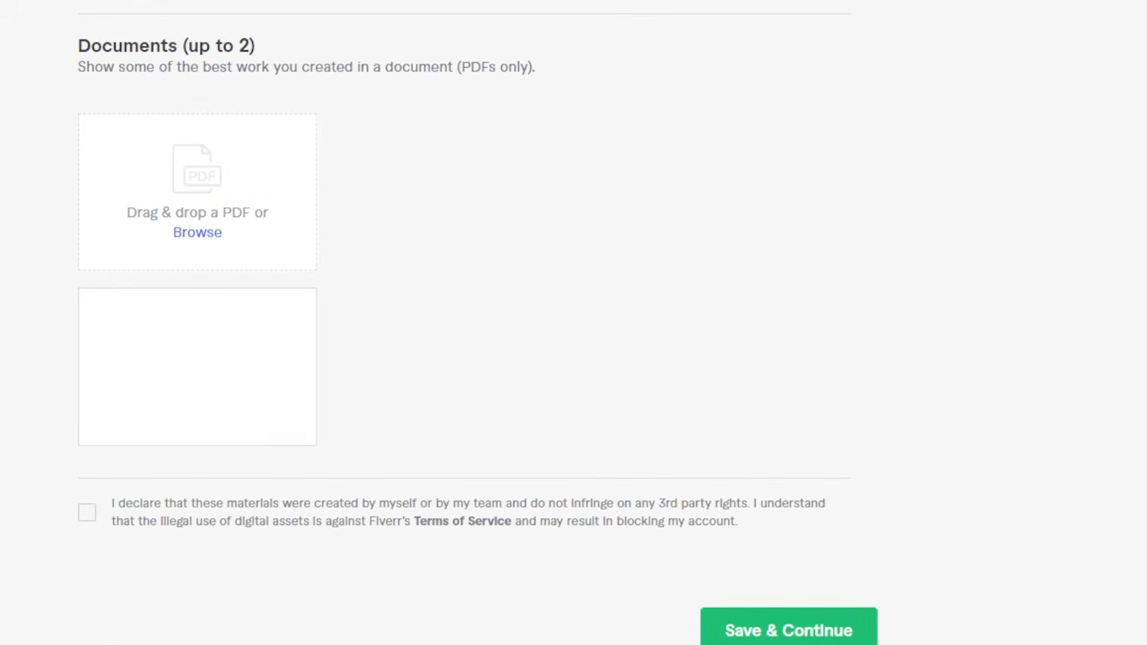
scroll(463, 323, up, 12)
scroll(464, 322, down, 11)
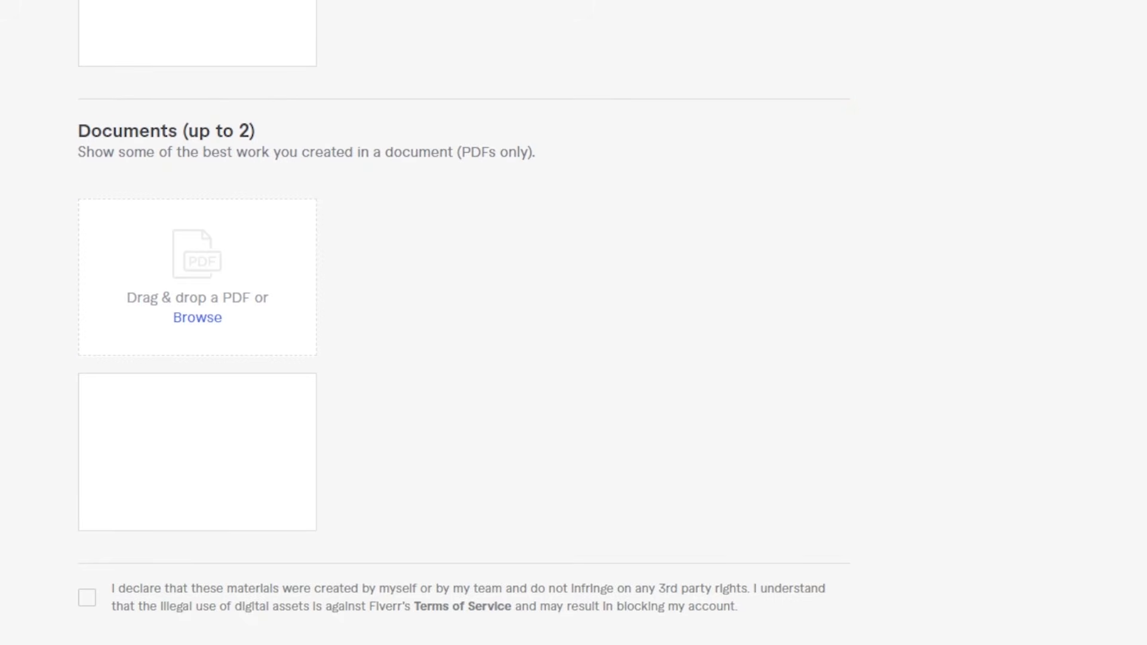
scroll(464, 322, up, 10)
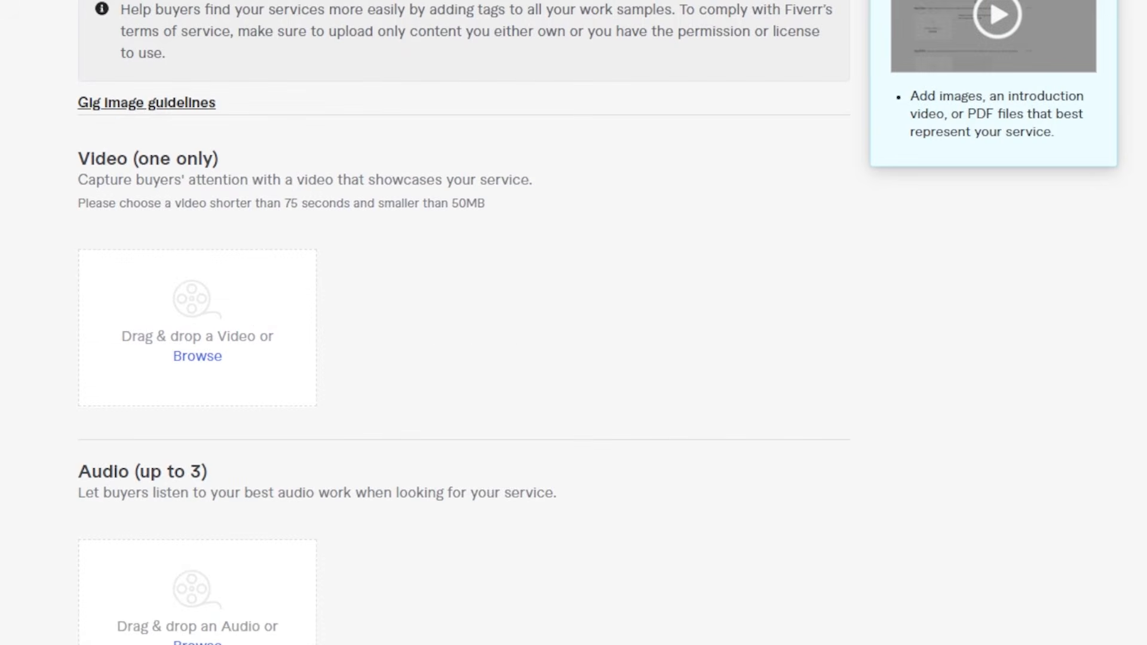
scroll(400, 192, down, 6)
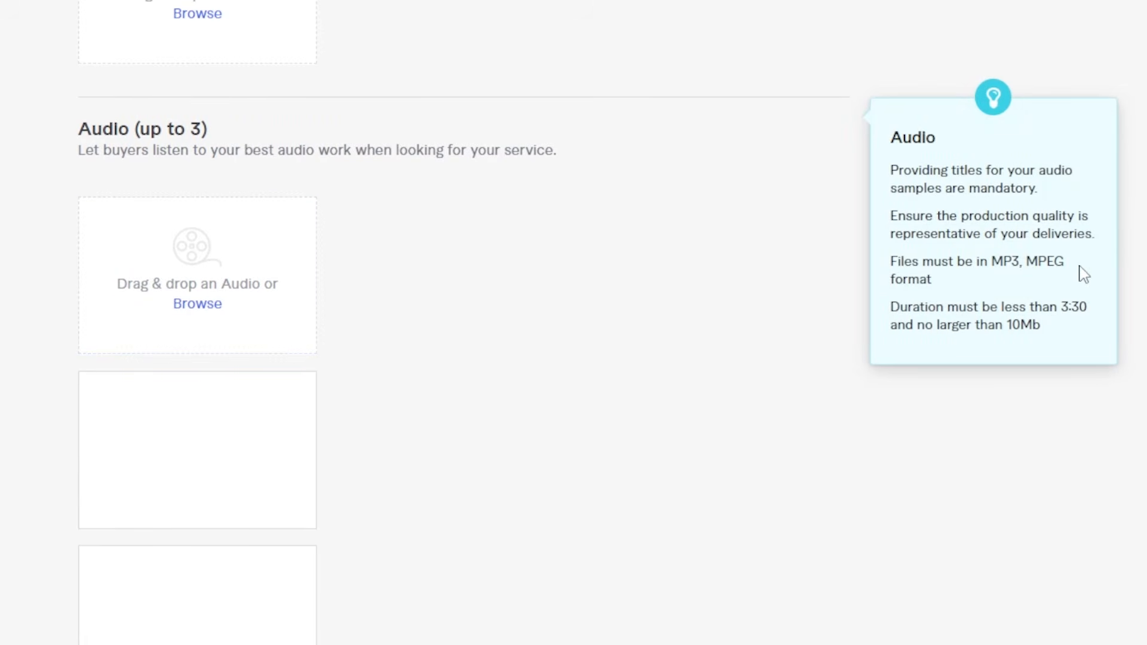
scroll(1080, 273, down, 7)
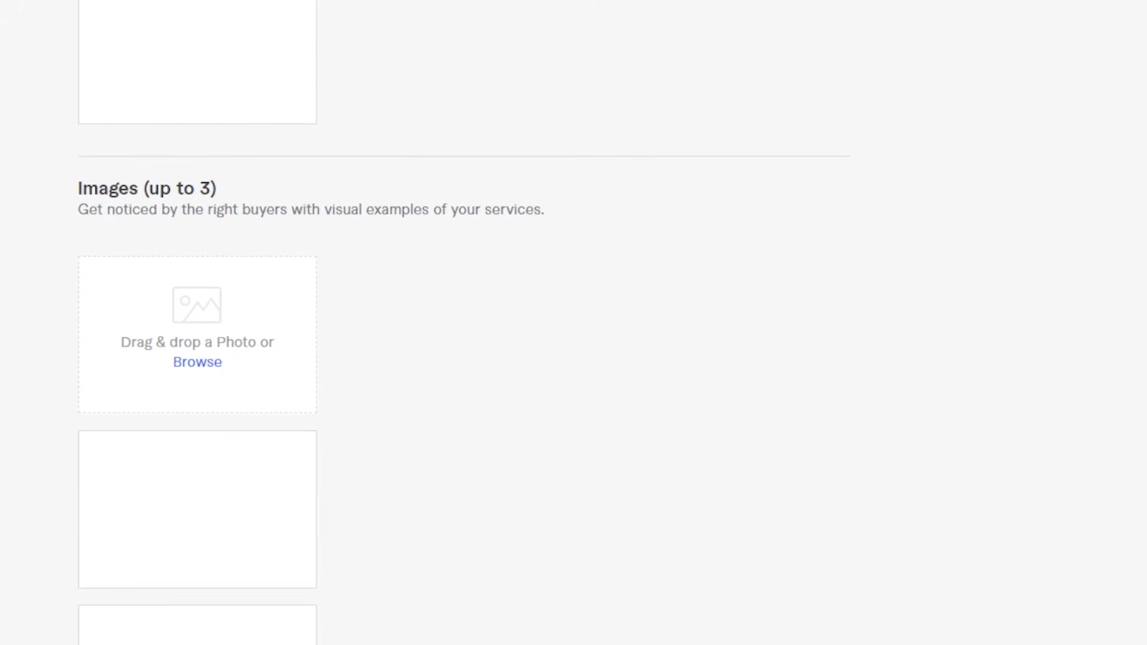
scroll(831, 62, down, 10)
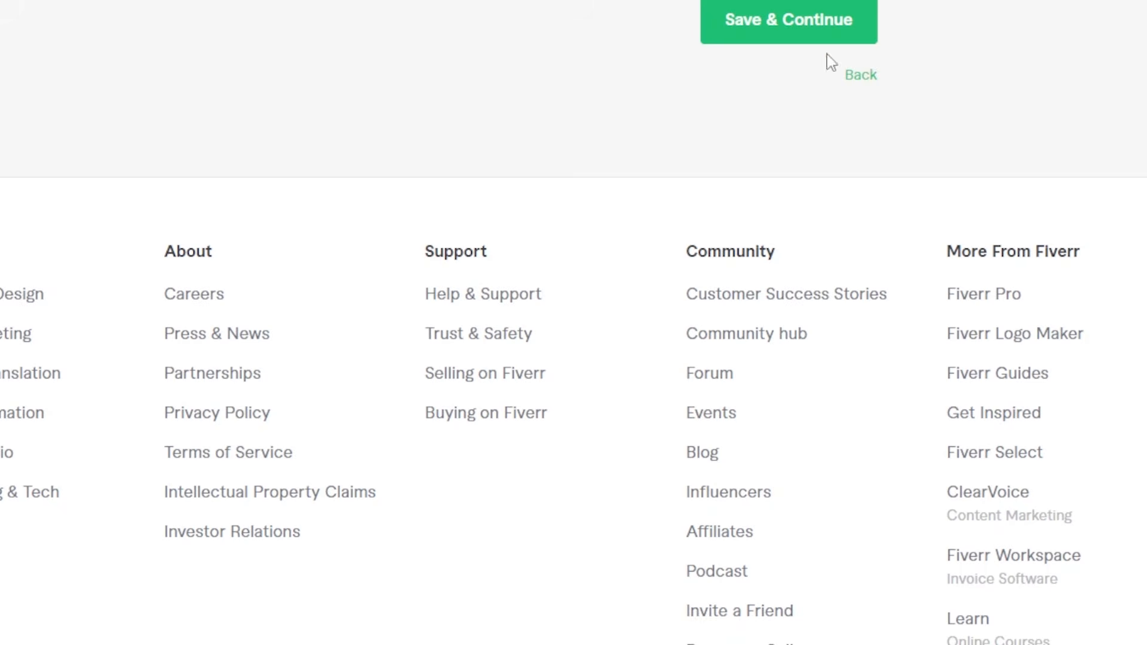
Step: Try to save the gallery and preview the gig without uploading any media
click(773, 24)
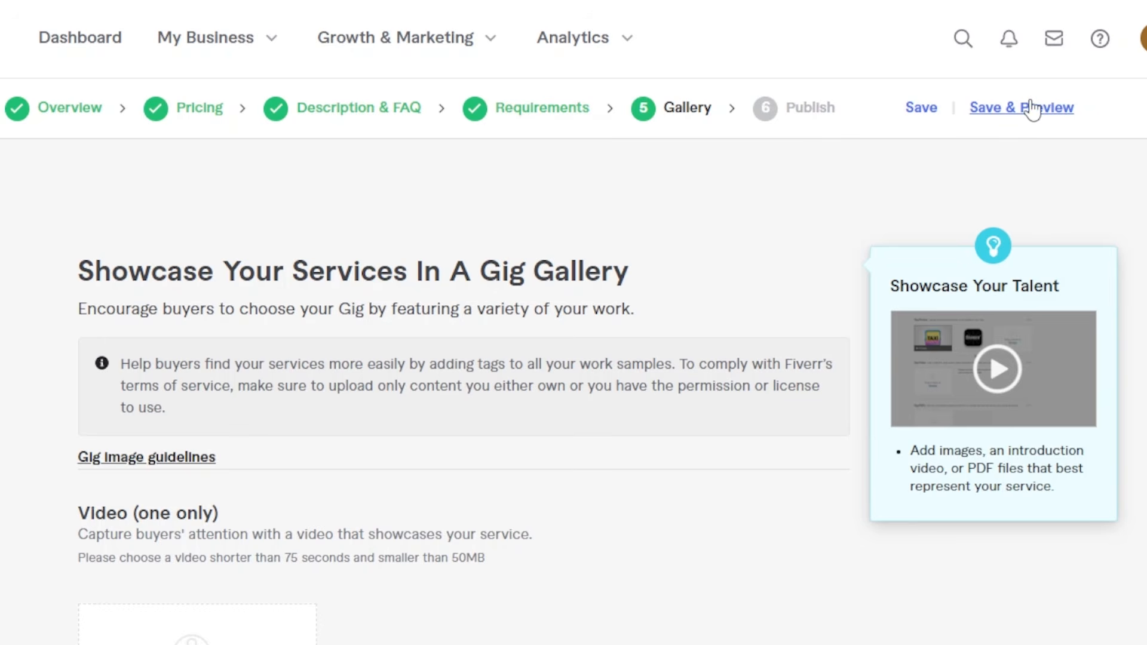
click(1062, 108)
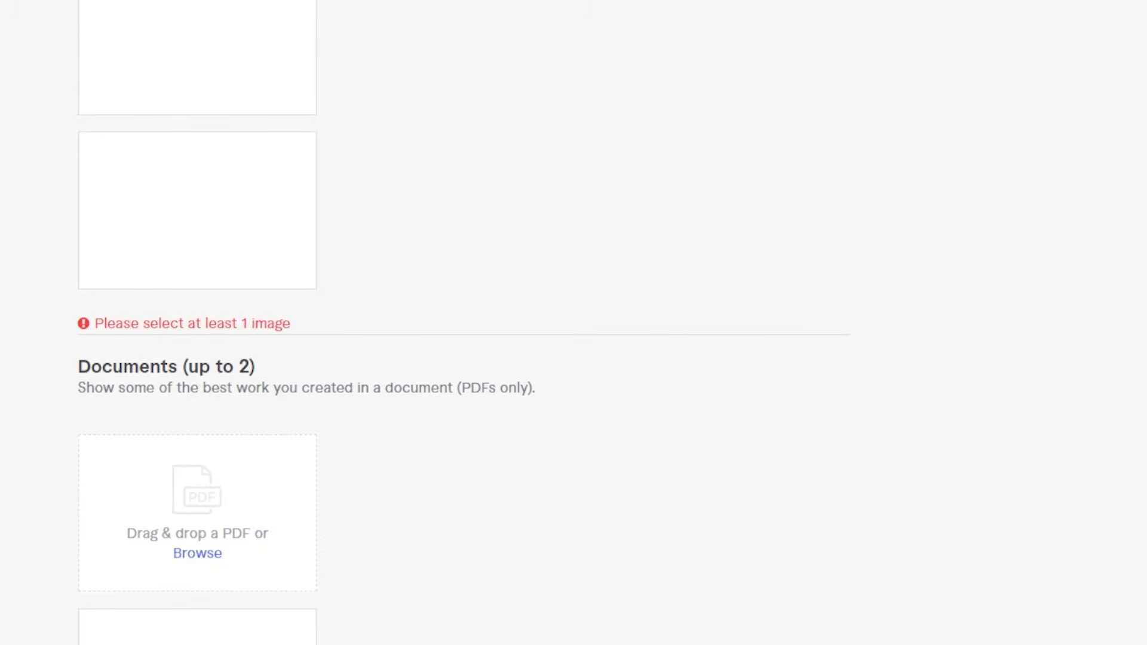
scroll(574, 322, up, 15)
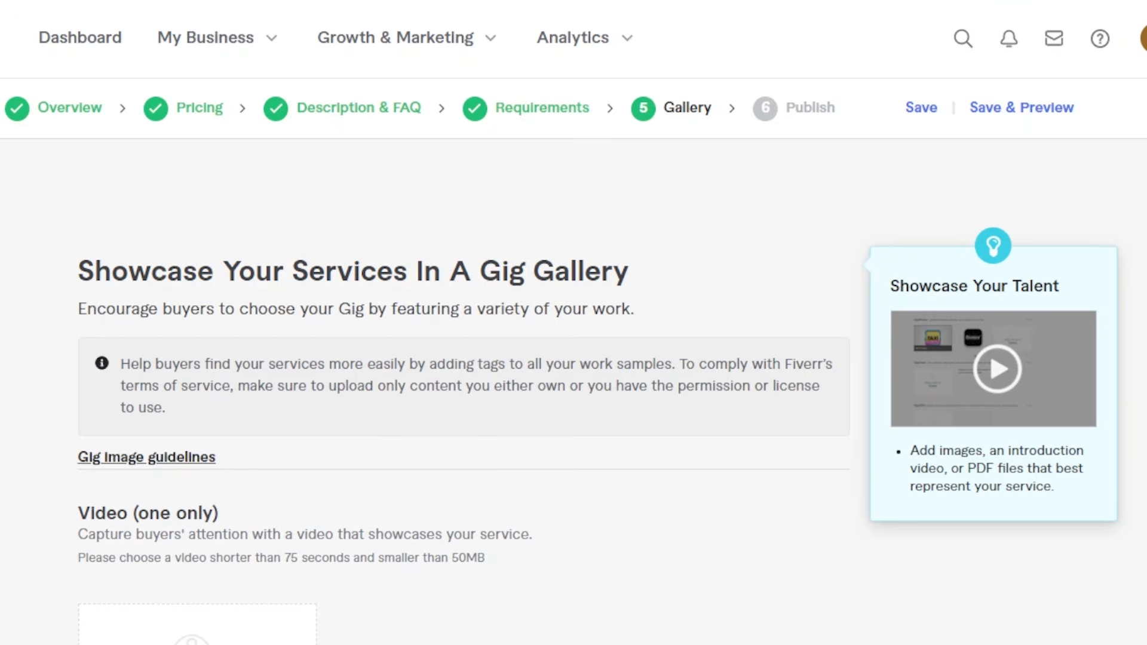
Step: Return to the seller dashboard and look over the active orders and the steps to become a top seller
click(70, 53)
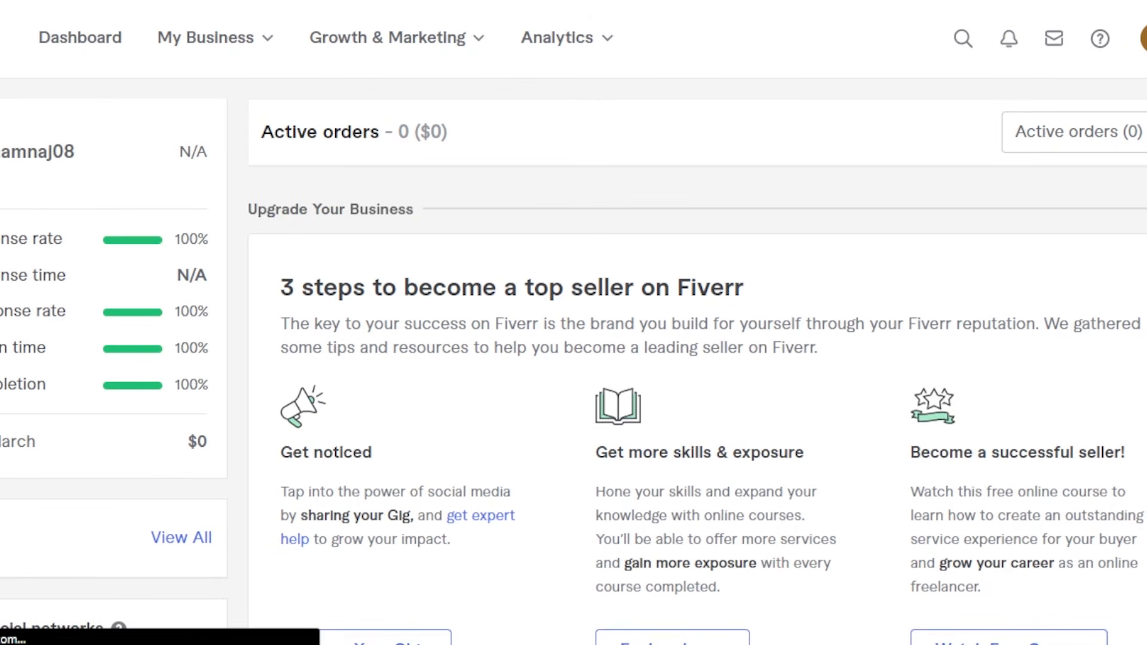
scroll(574, 323, down, 8)
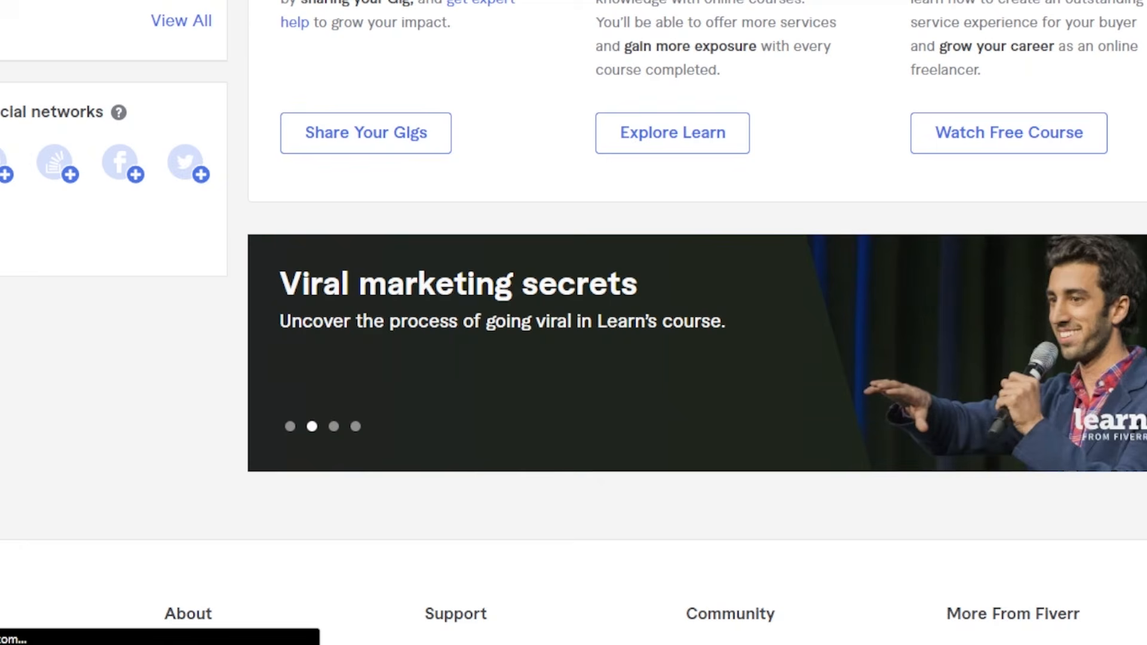
scroll(573, 322, up, 8)
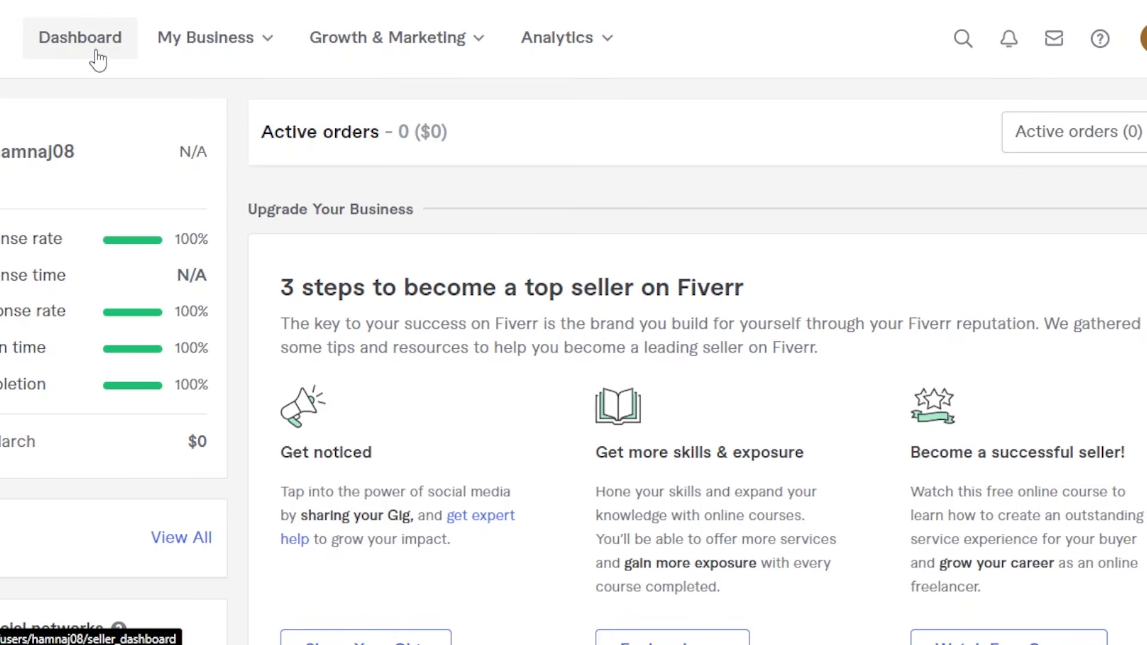
scroll(323, 236, down, 3)
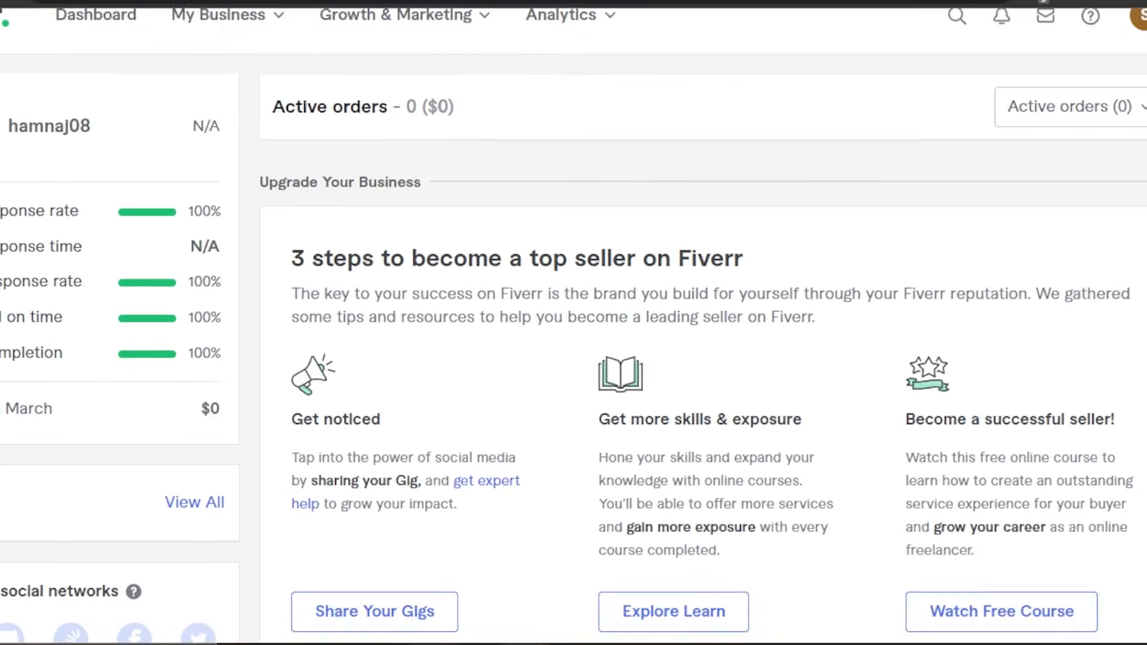